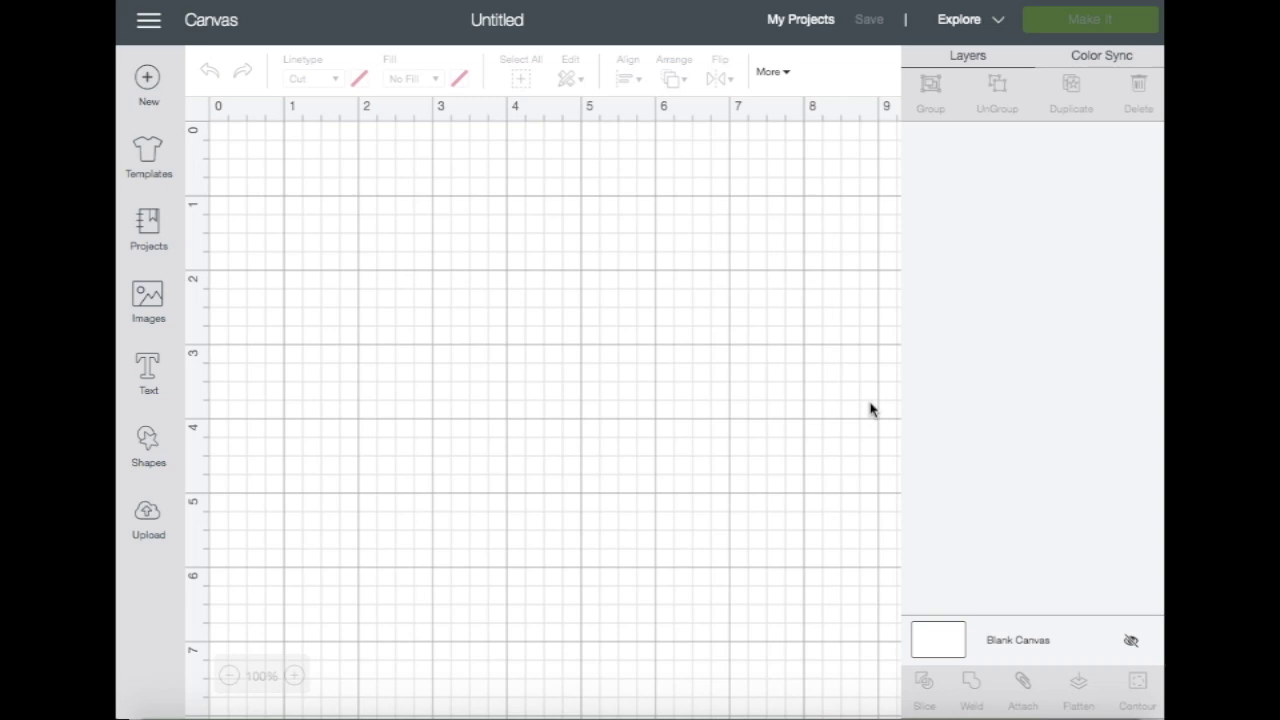
Start a new image upload and load farm_animals_pieces.png from the Demo folder.
click(137, 528)
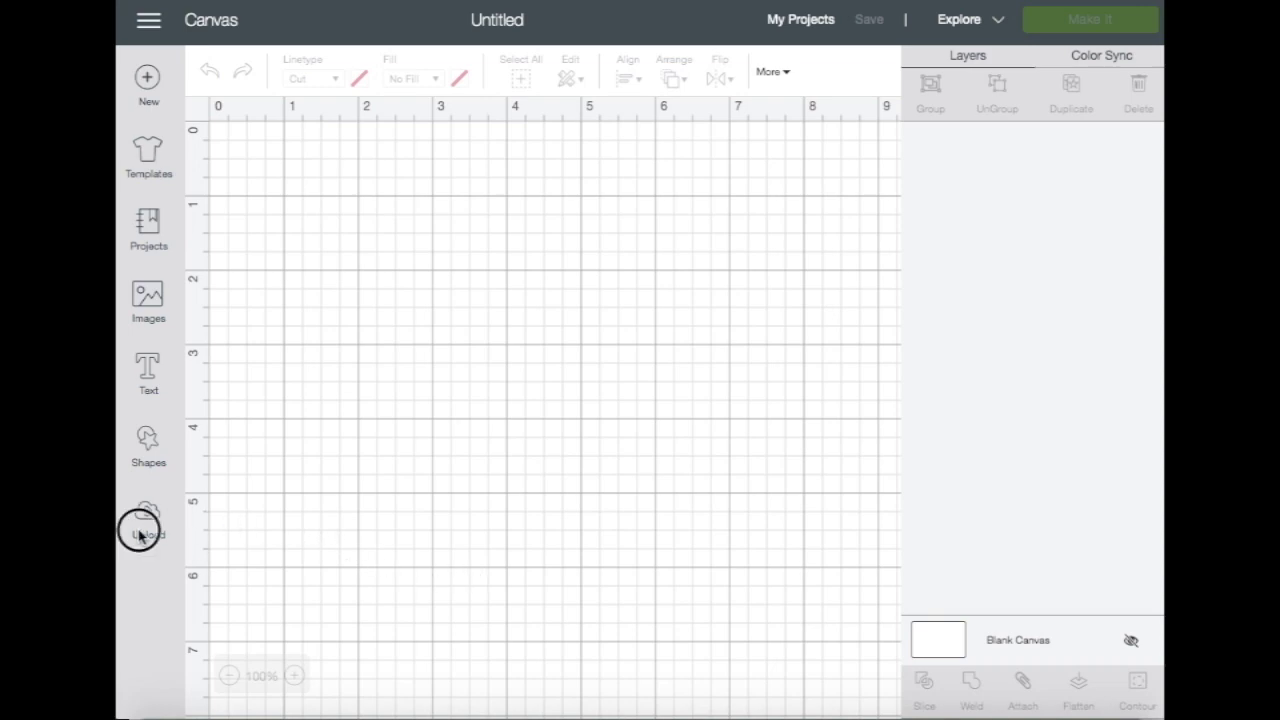
click(151, 513)
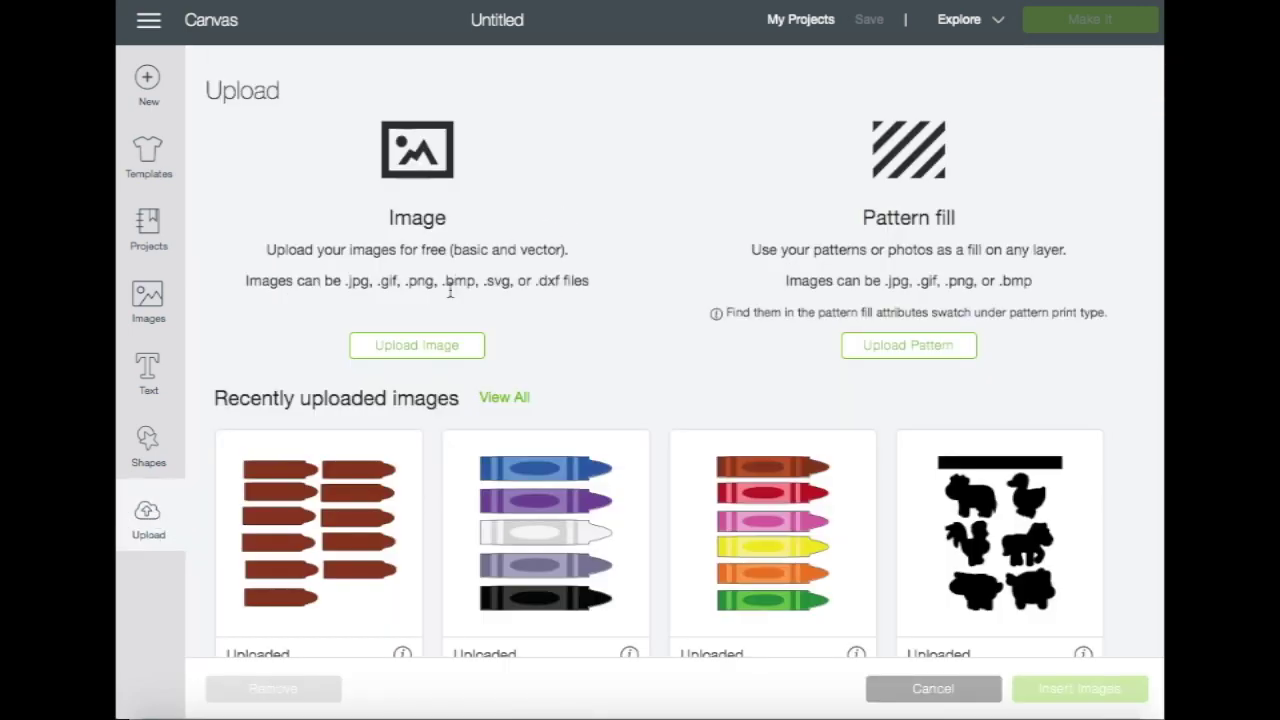
click(414, 350)
click(680, 374)
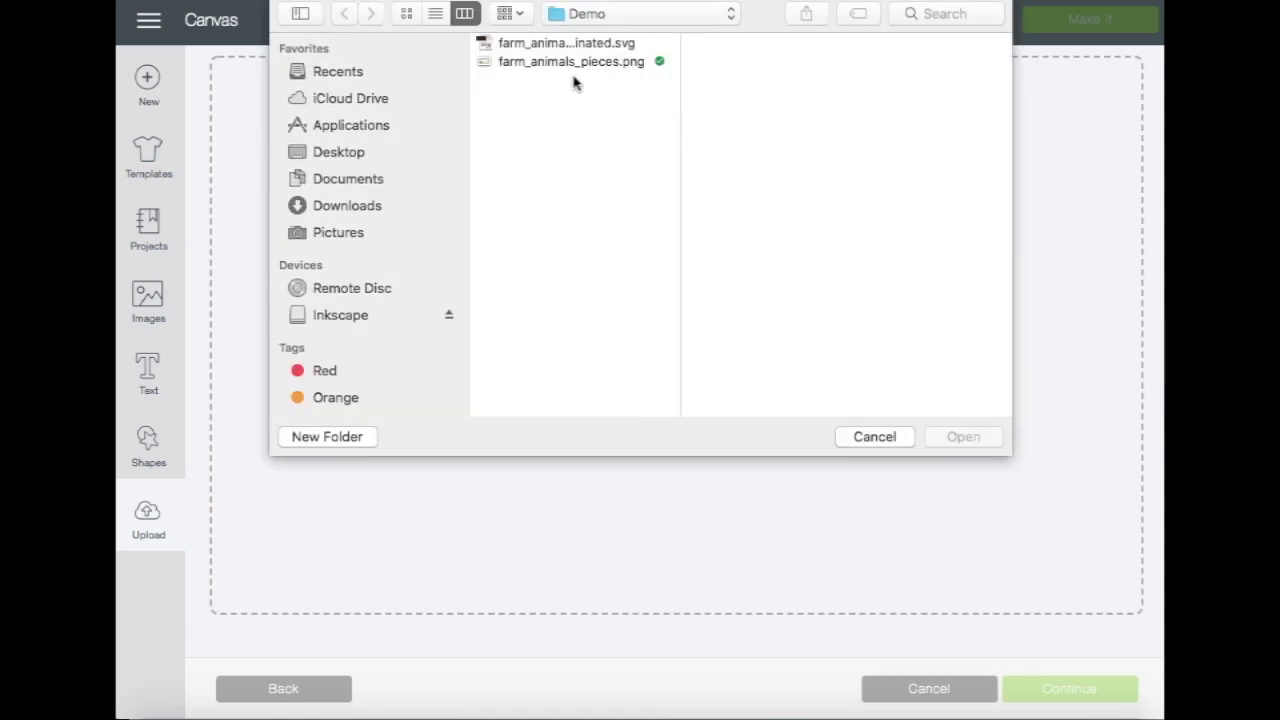
click(588, 63)
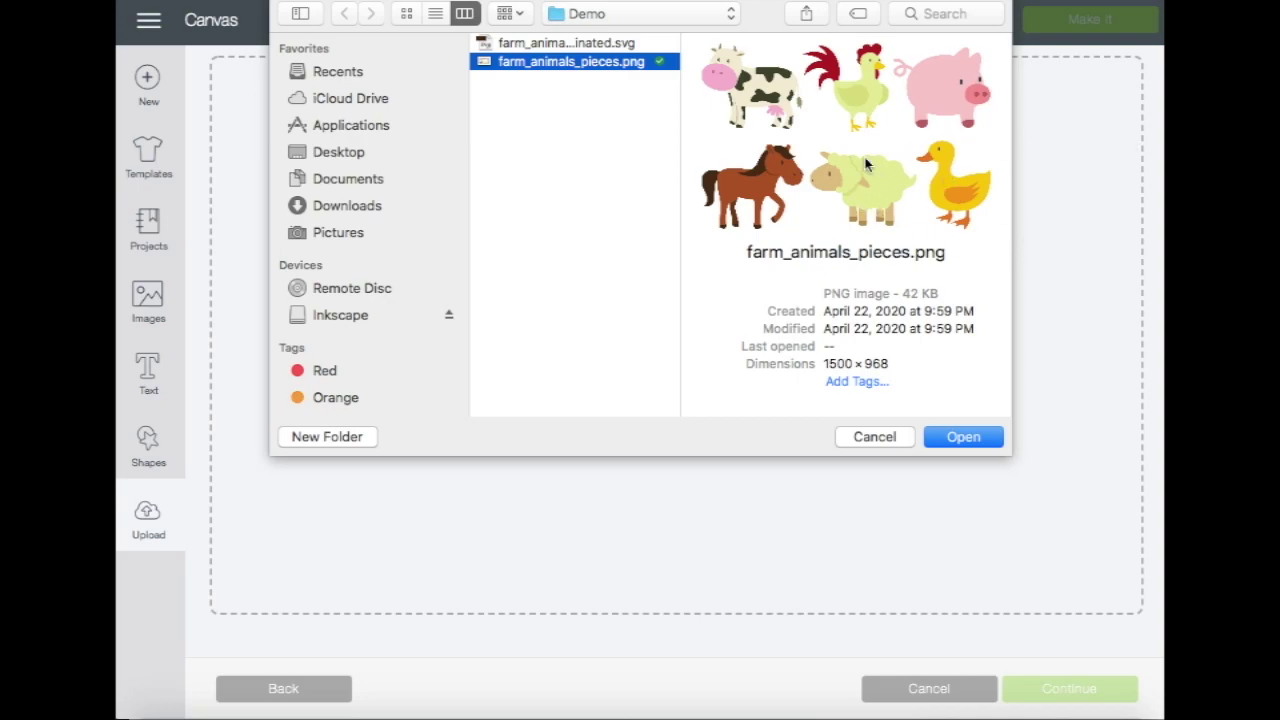
click(950, 439)
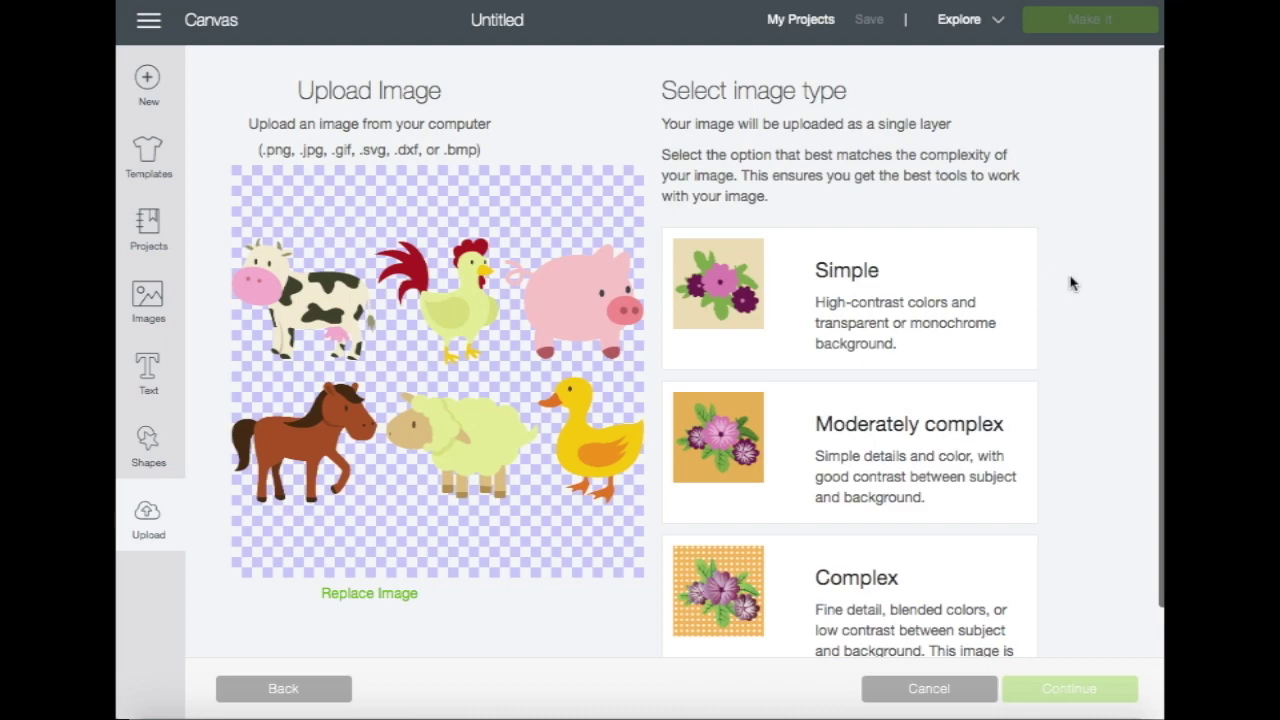
Pick Complex as the farm animals image type, after trying Simple and Moderately complex, and continue.
click(852, 290)
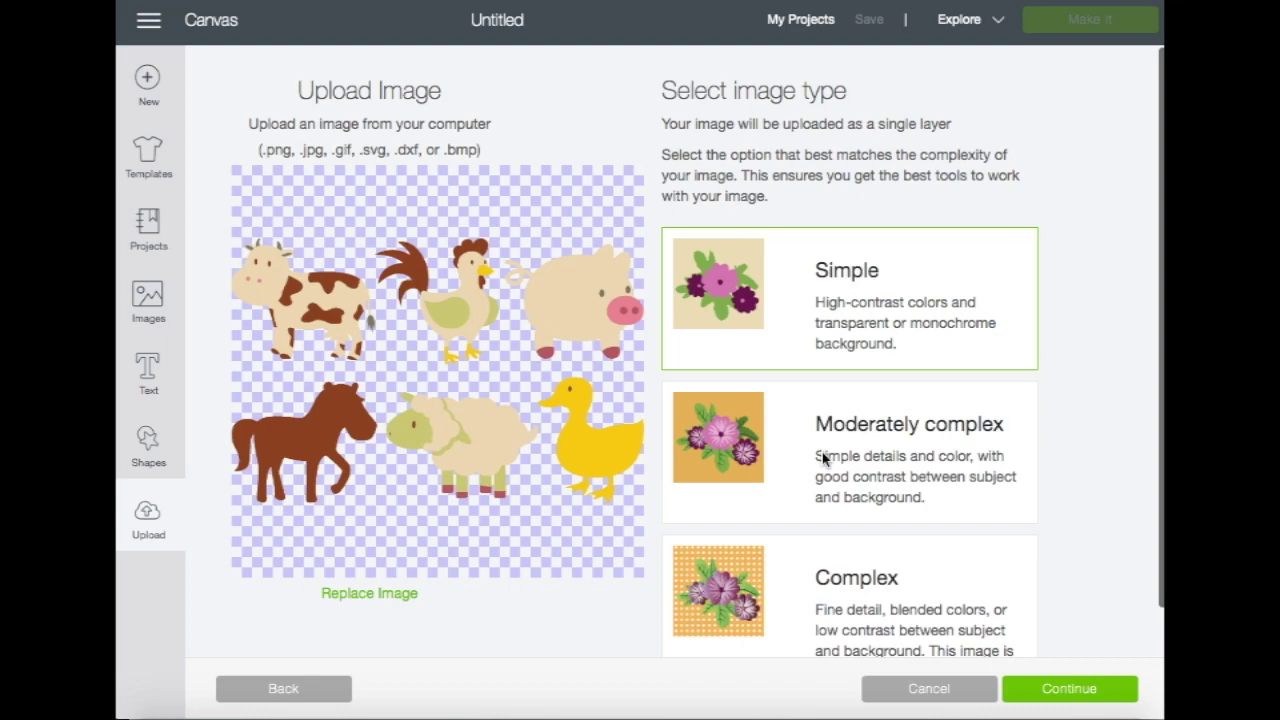
click(822, 487)
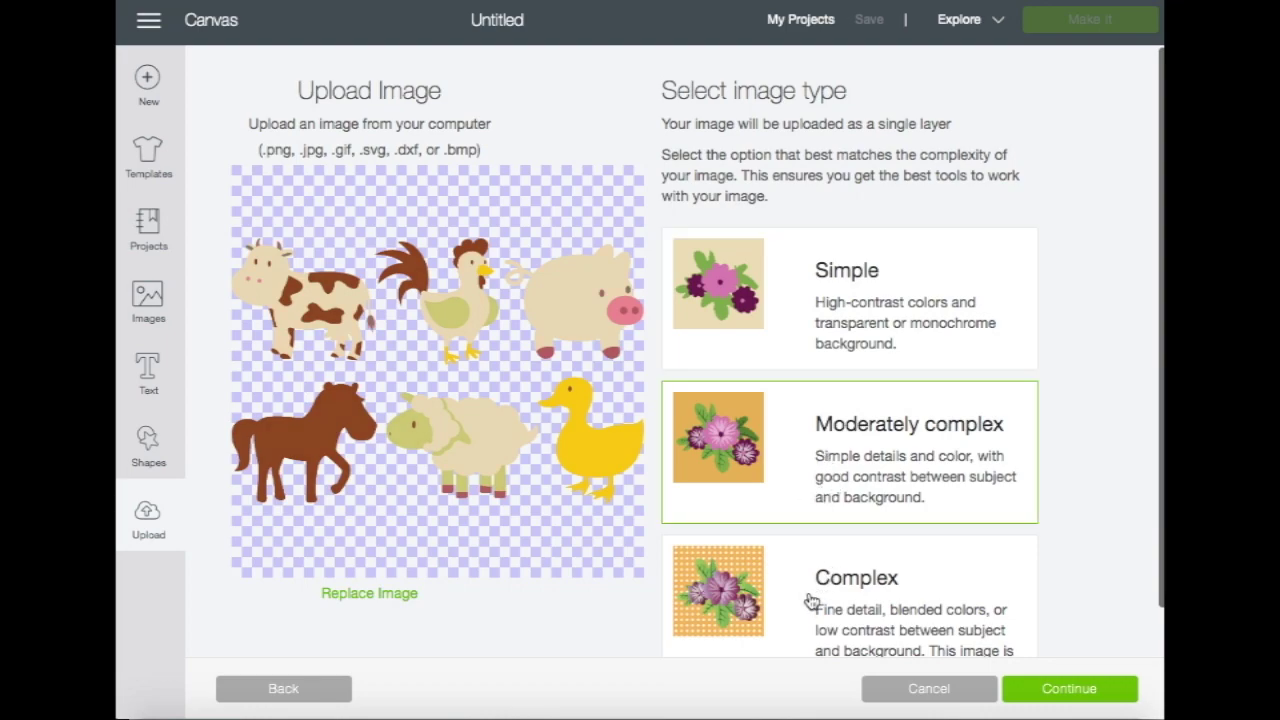
click(771, 618)
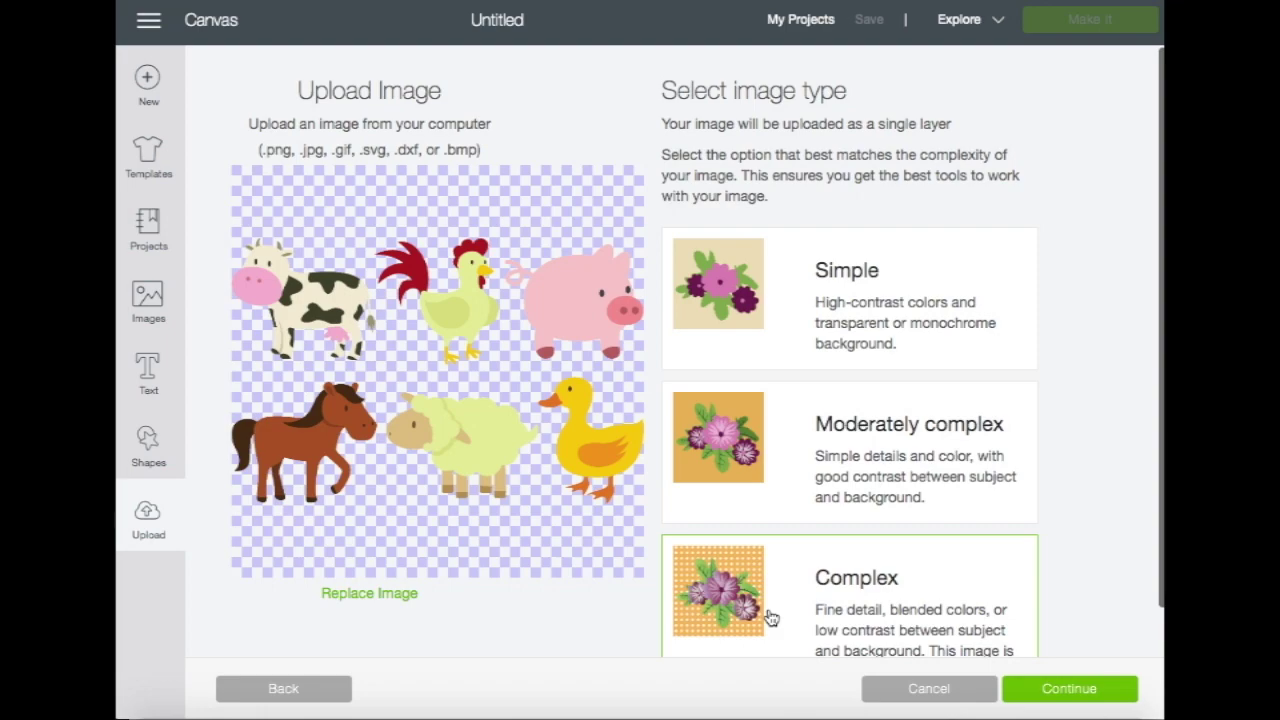
click(1075, 696)
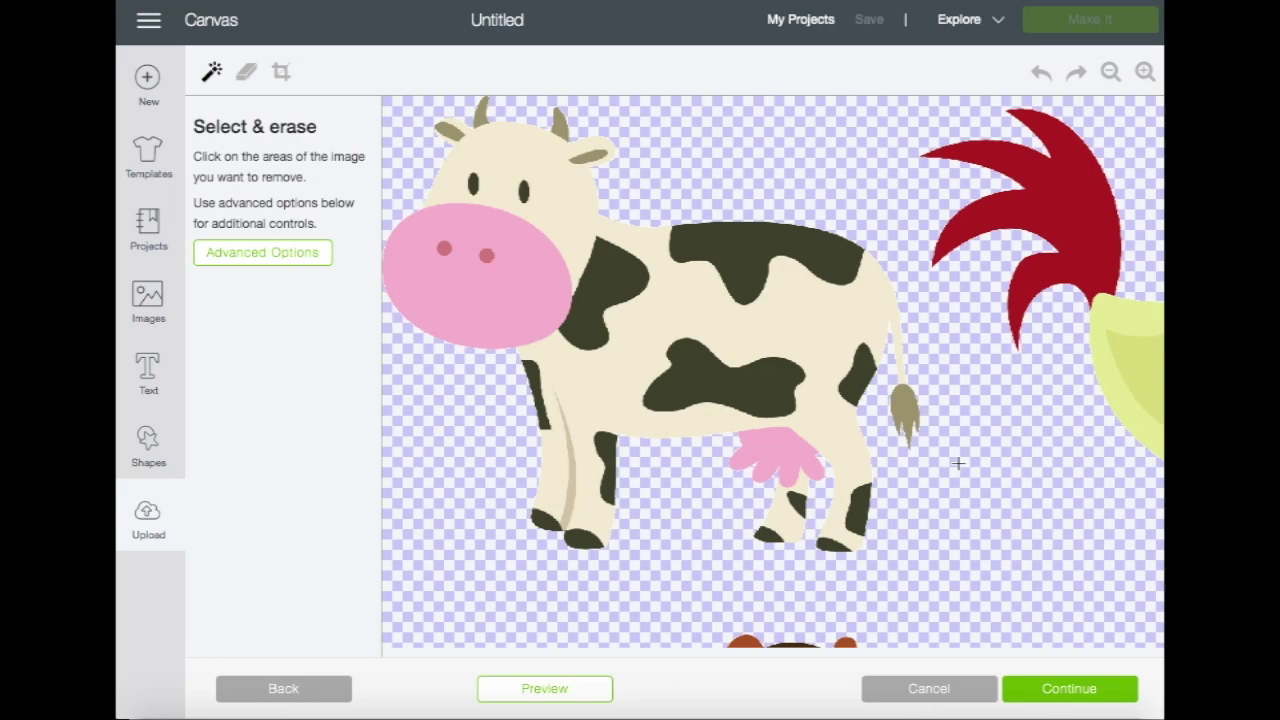
Skip erasing the background and continue to the Name & tag step.
click(1043, 694)
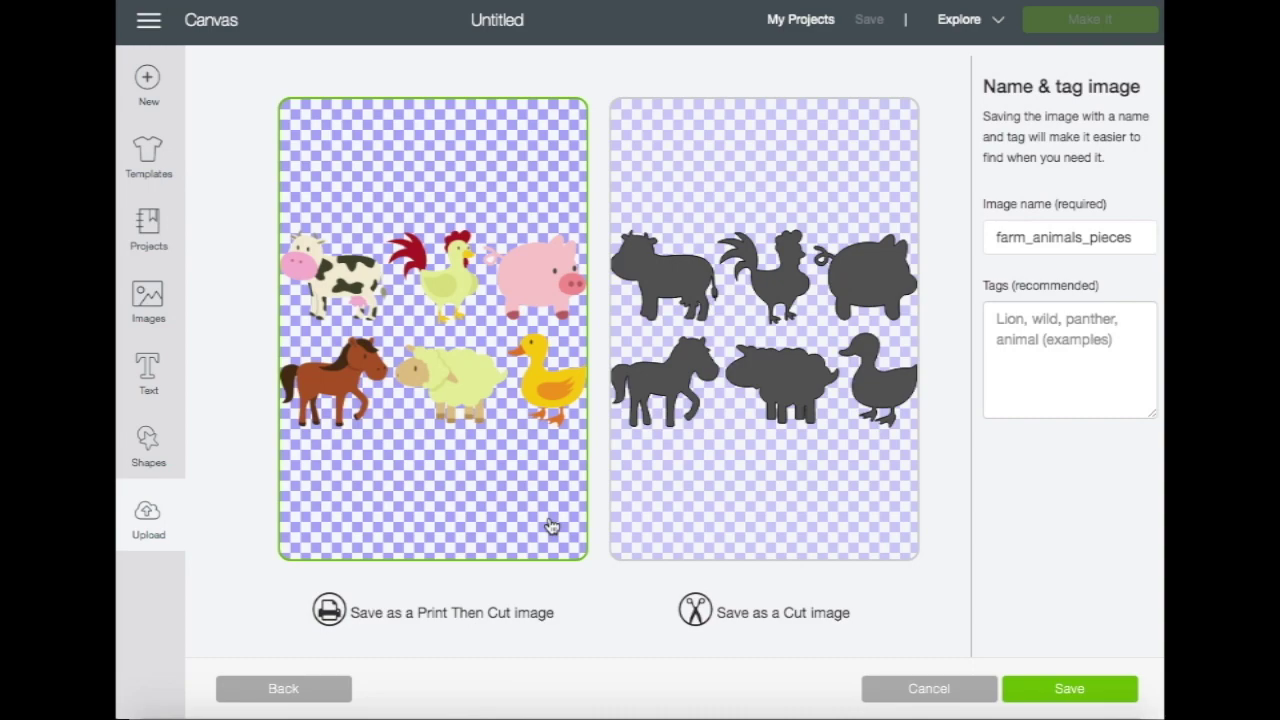
Save the upload as a Print Then Cut image named farm_animals_pieces.
click(1057, 690)
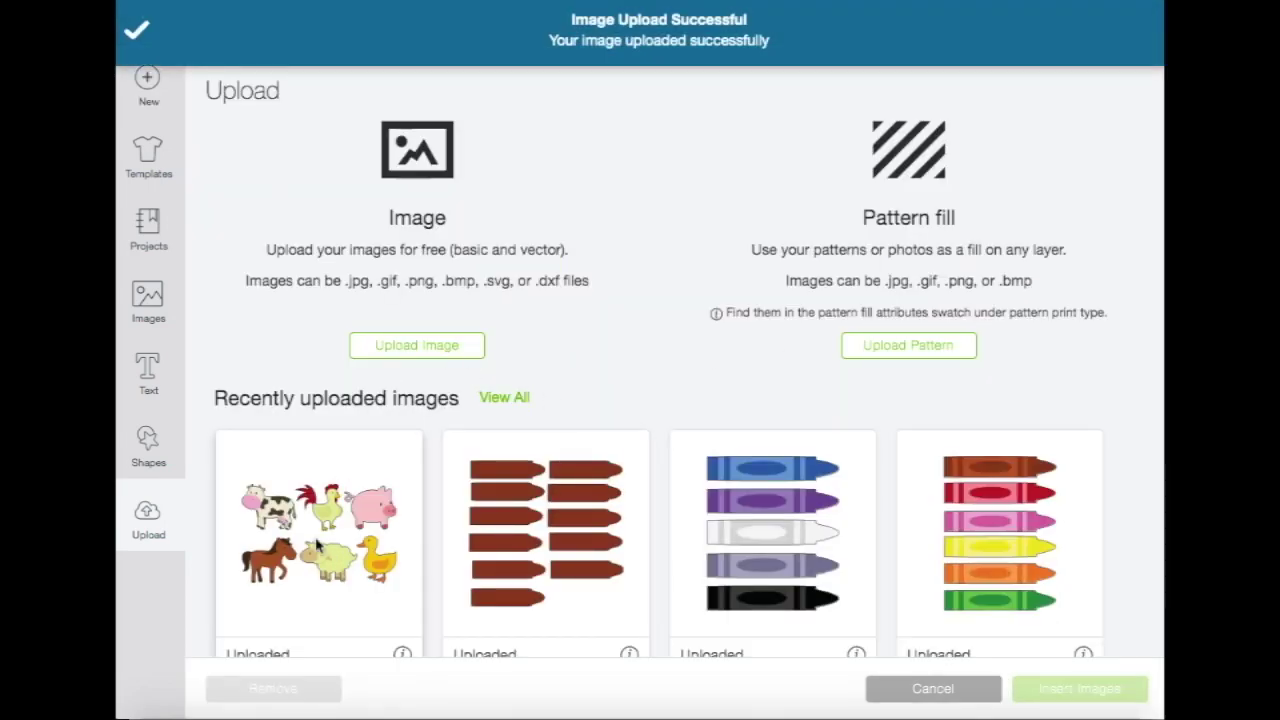
Insert the farm animals upload onto the canvas and drag it toward the top-left.
click(316, 543)
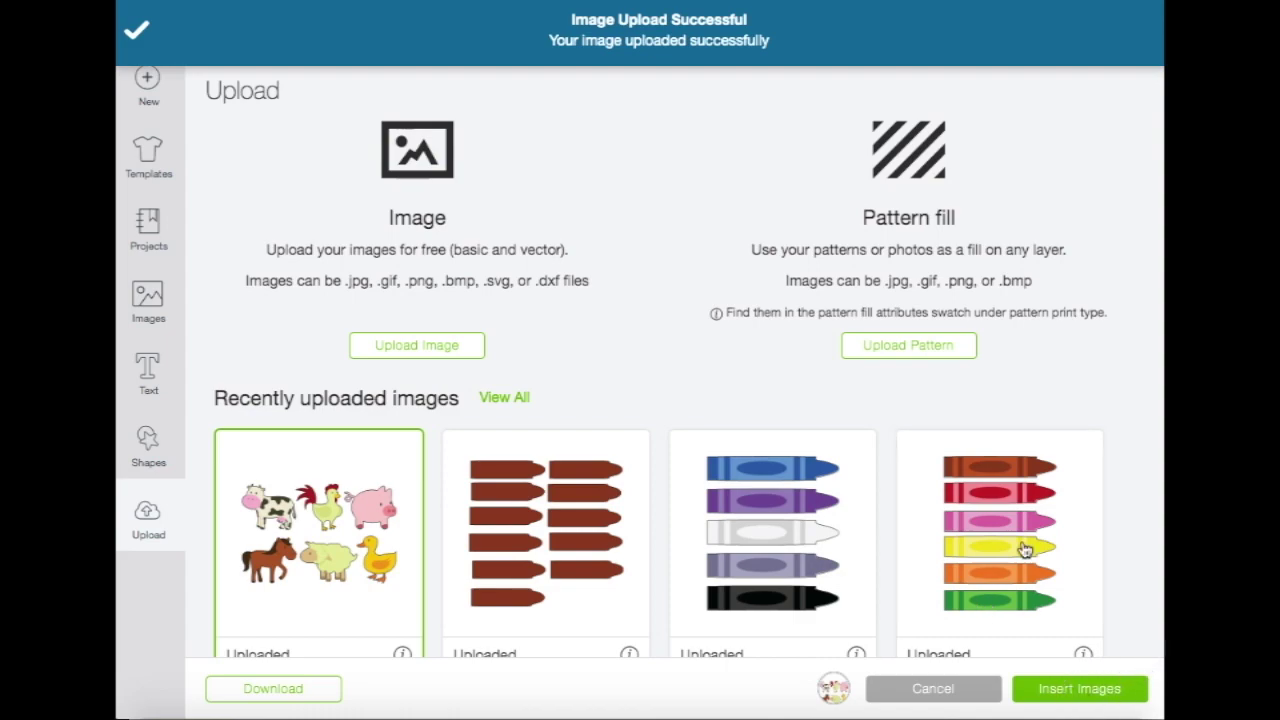
click(1079, 688)
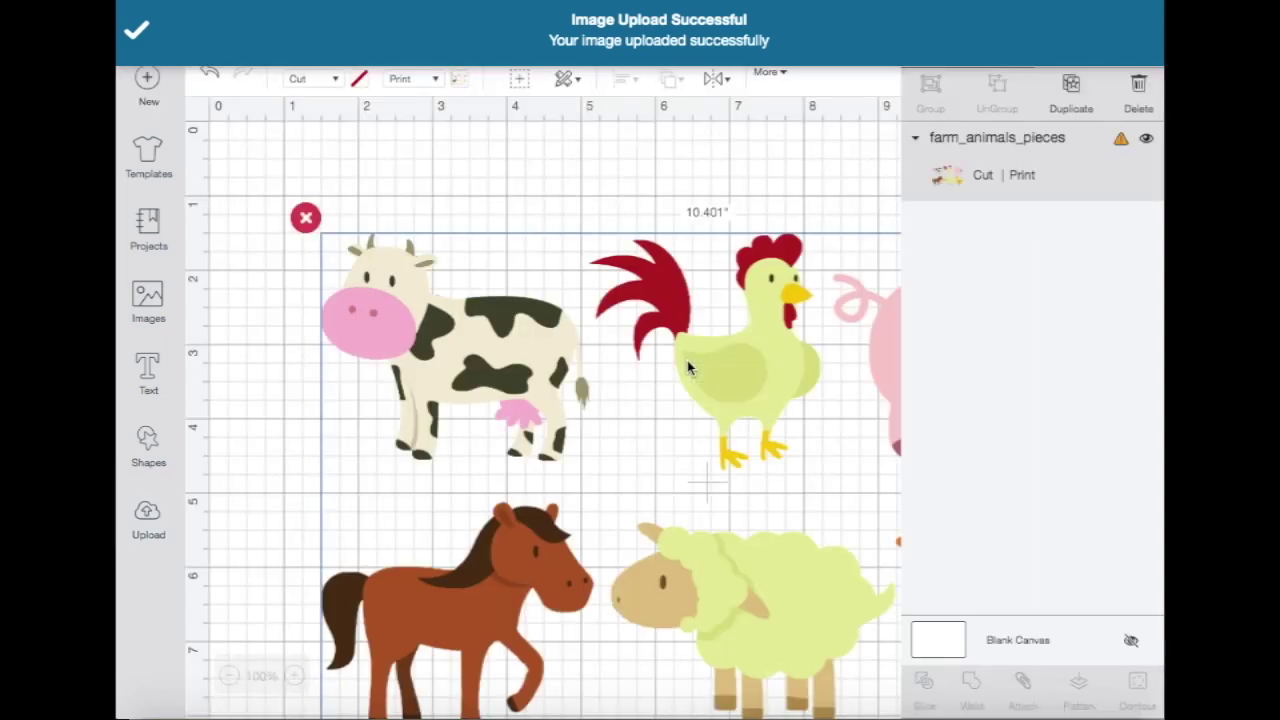
drag(677, 346, 659, 284)
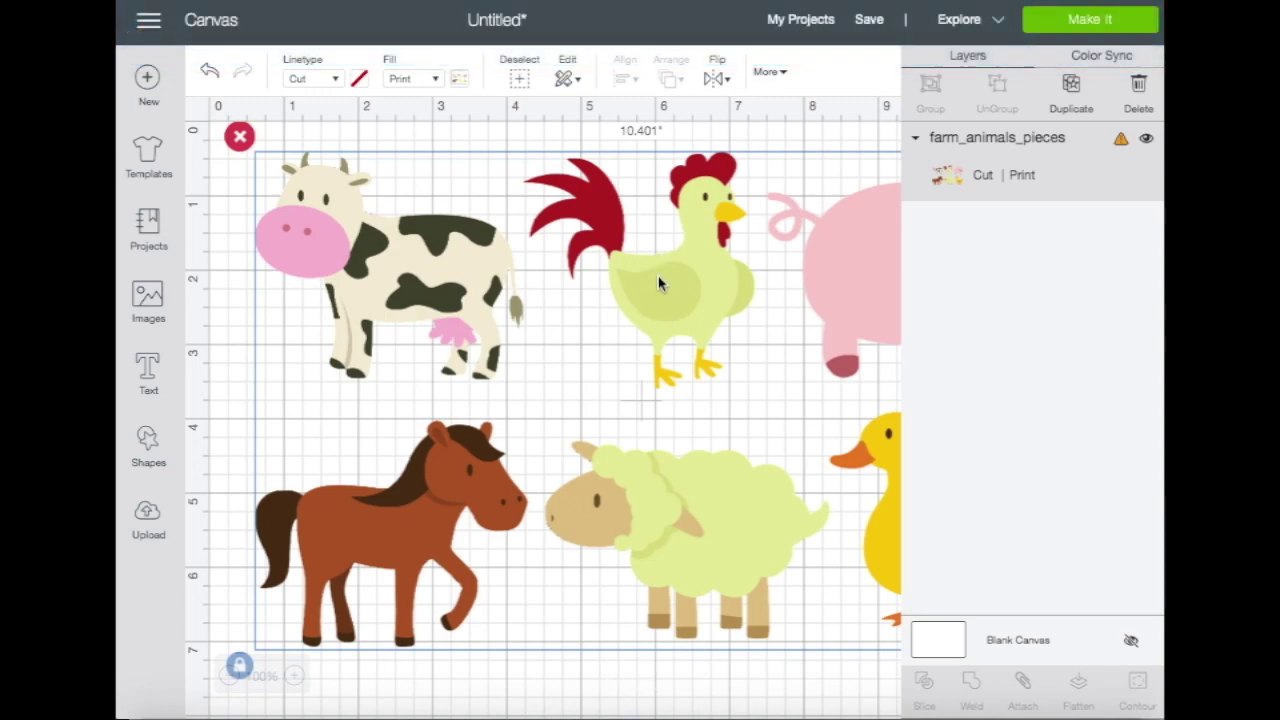
Reselect the farm animals image and bring up its size and position settings.
click(780, 75)
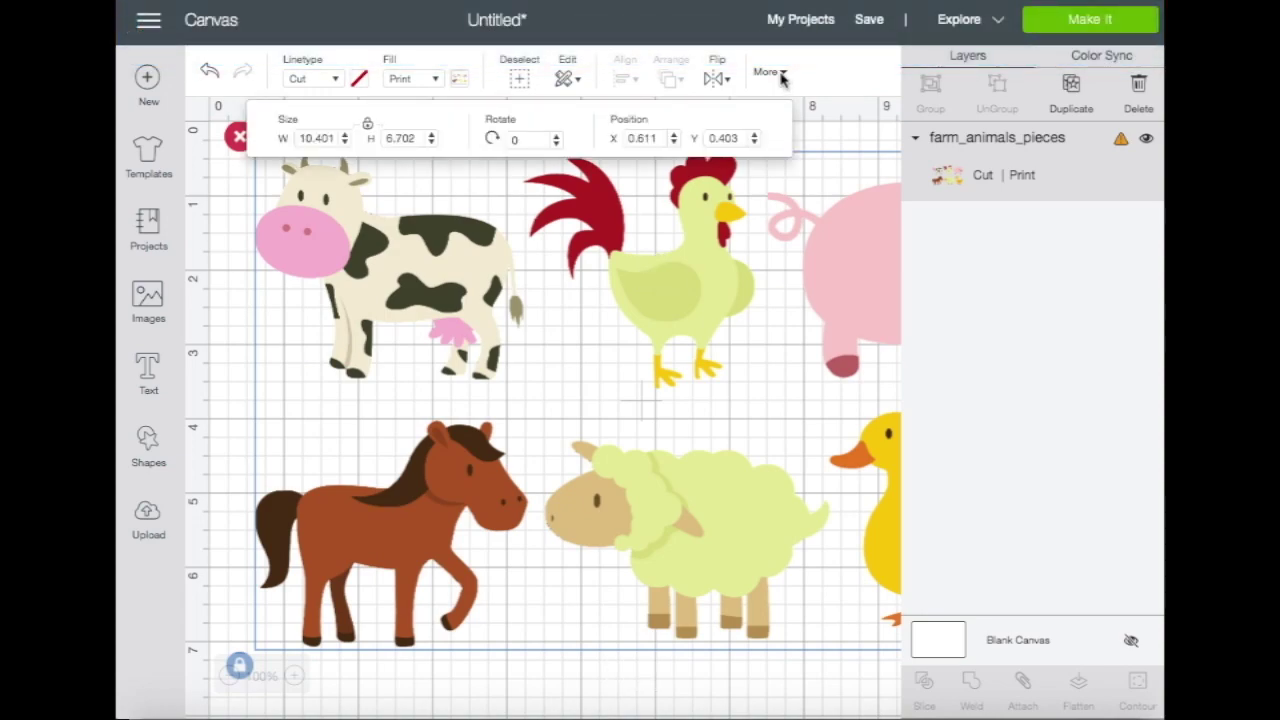
drag(333, 138, 300, 137)
click(821, 146)
click(786, 74)
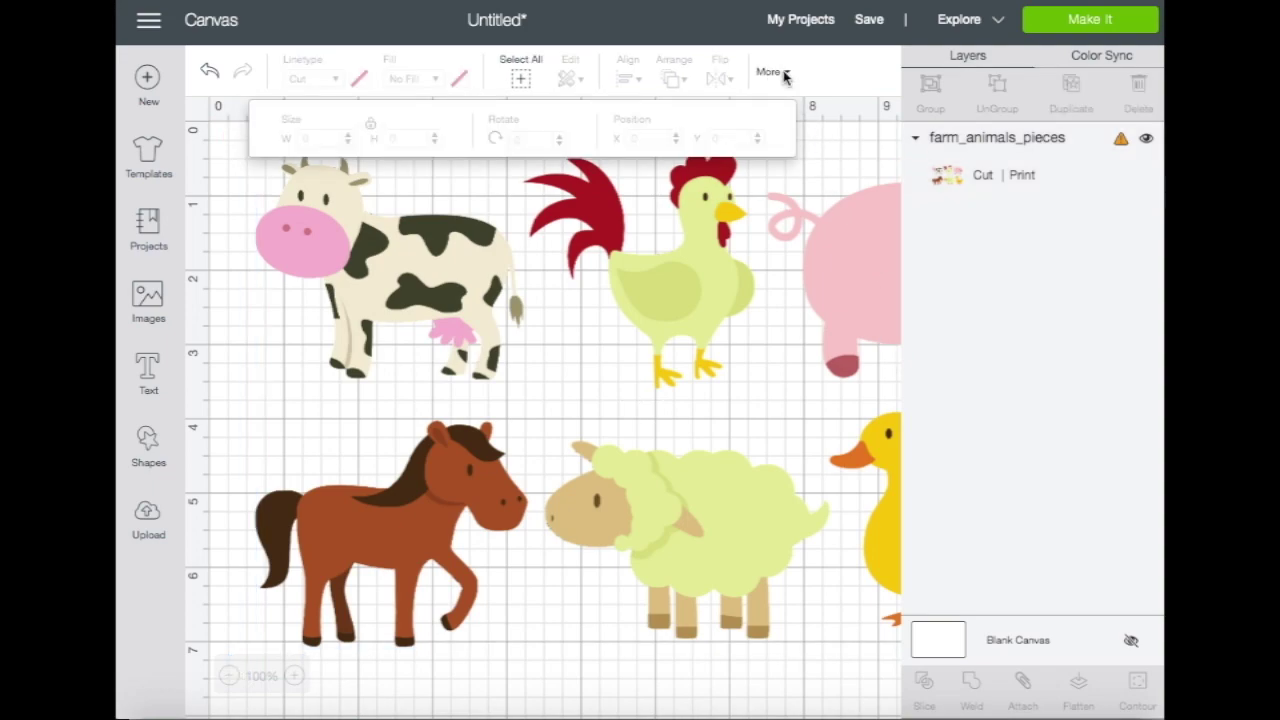
key(ctrl+a)
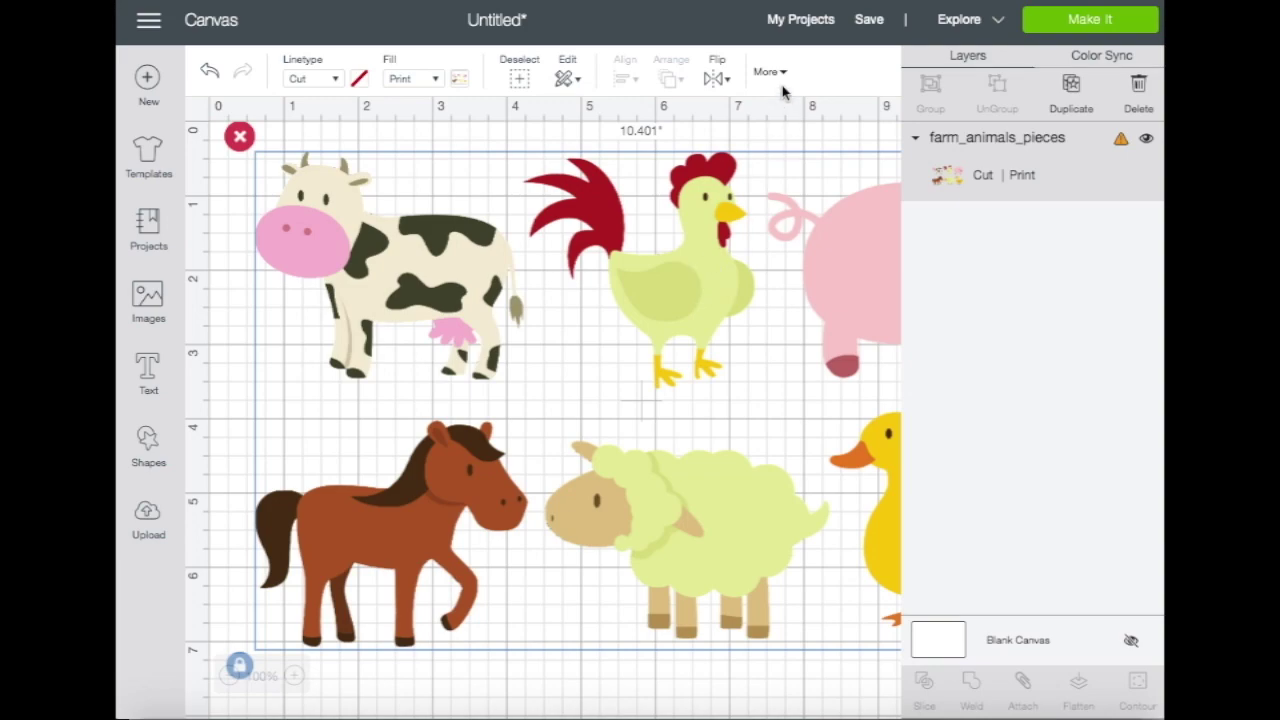
Set the farm animals image width to 9.25 in, scaling its height to 5.96 in.
click(786, 74)
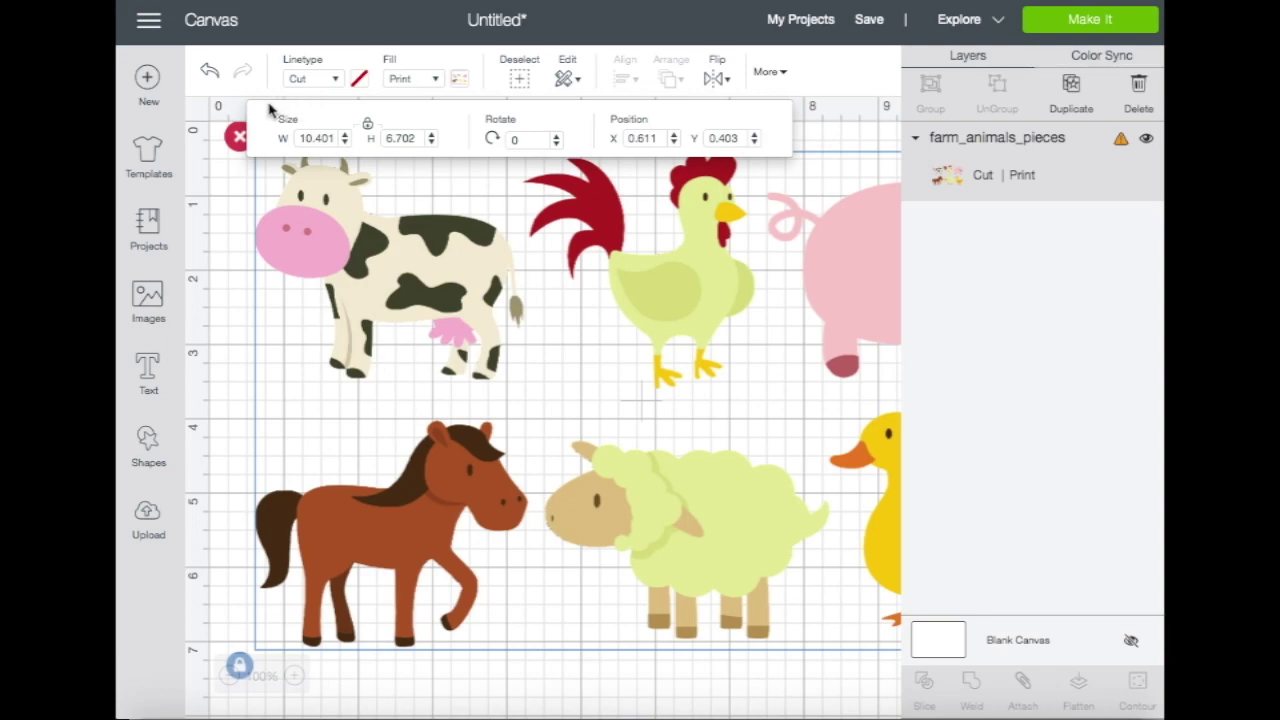
click(308, 138)
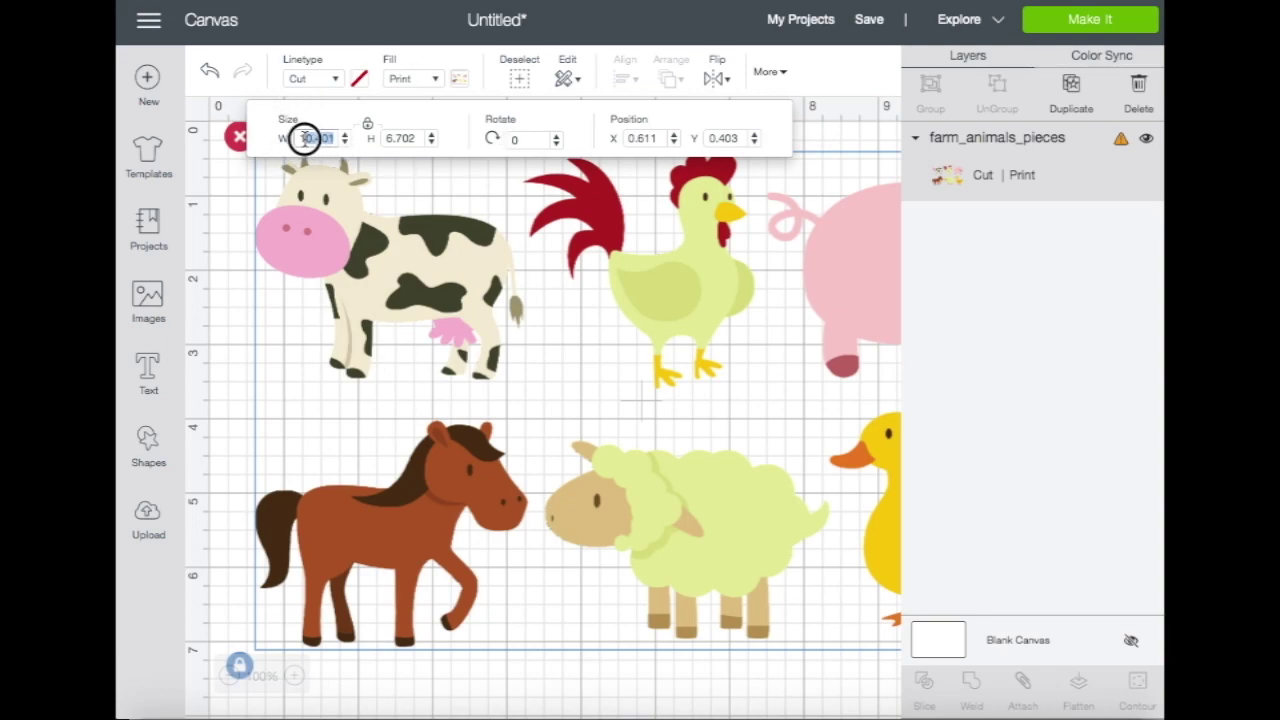
text(9.25)
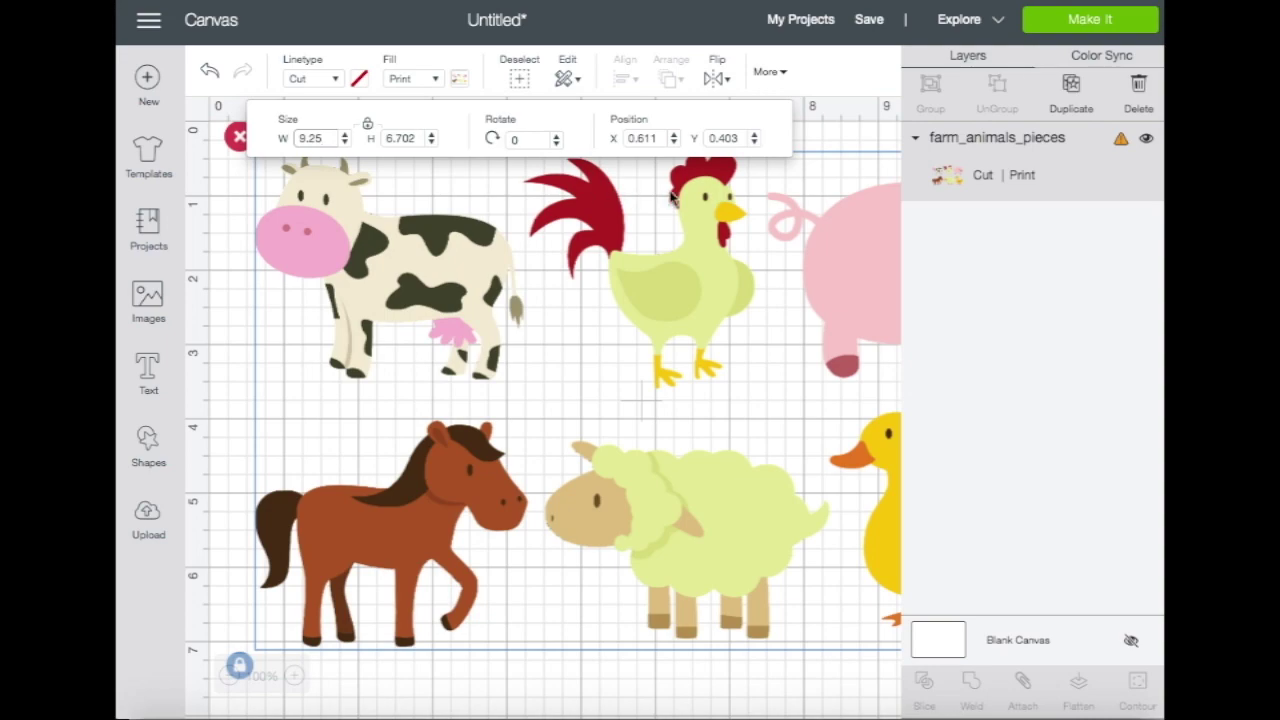
key(Return)
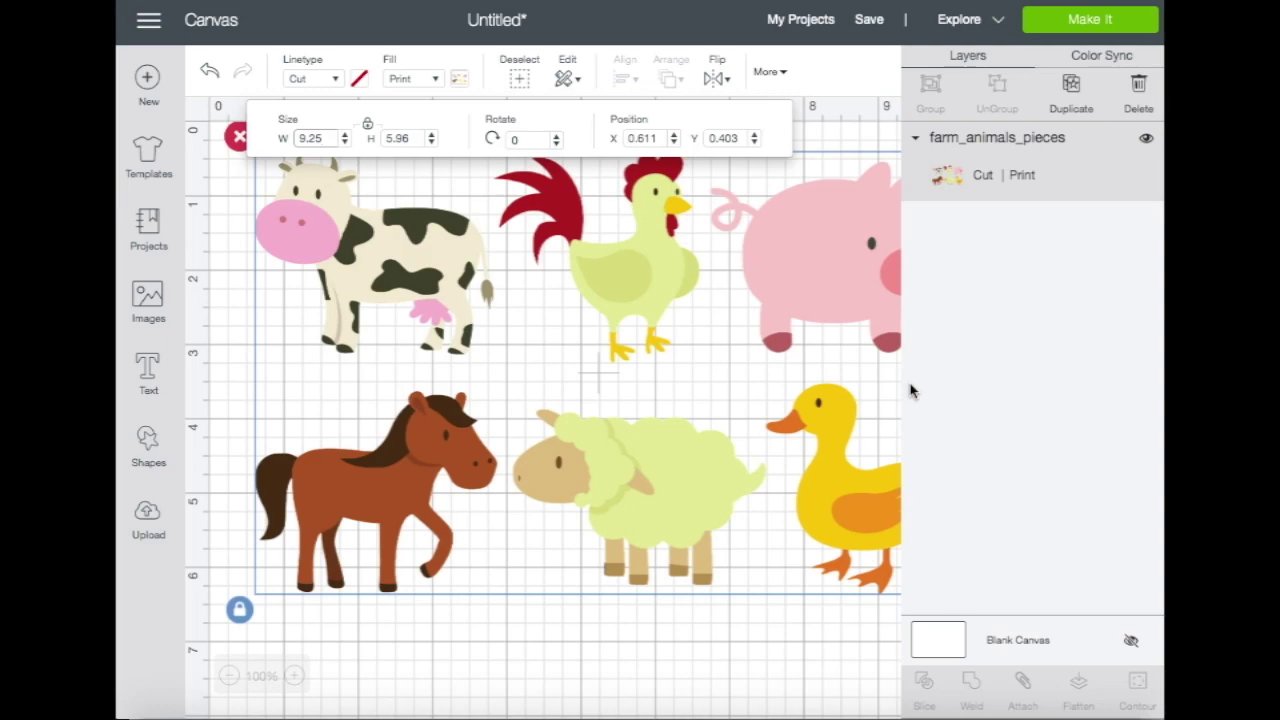
click(672, 644)
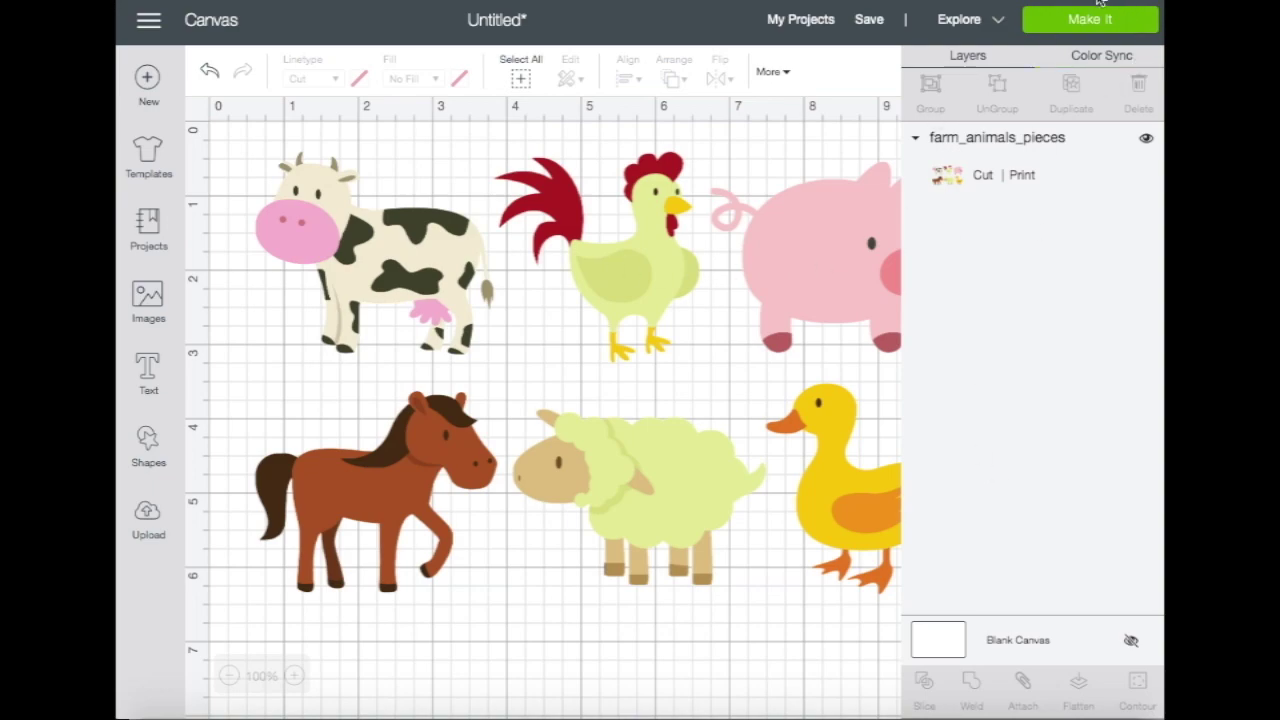
Use Make It to lay the project on a letter-size mat and continue to printing.
click(1082, 30)
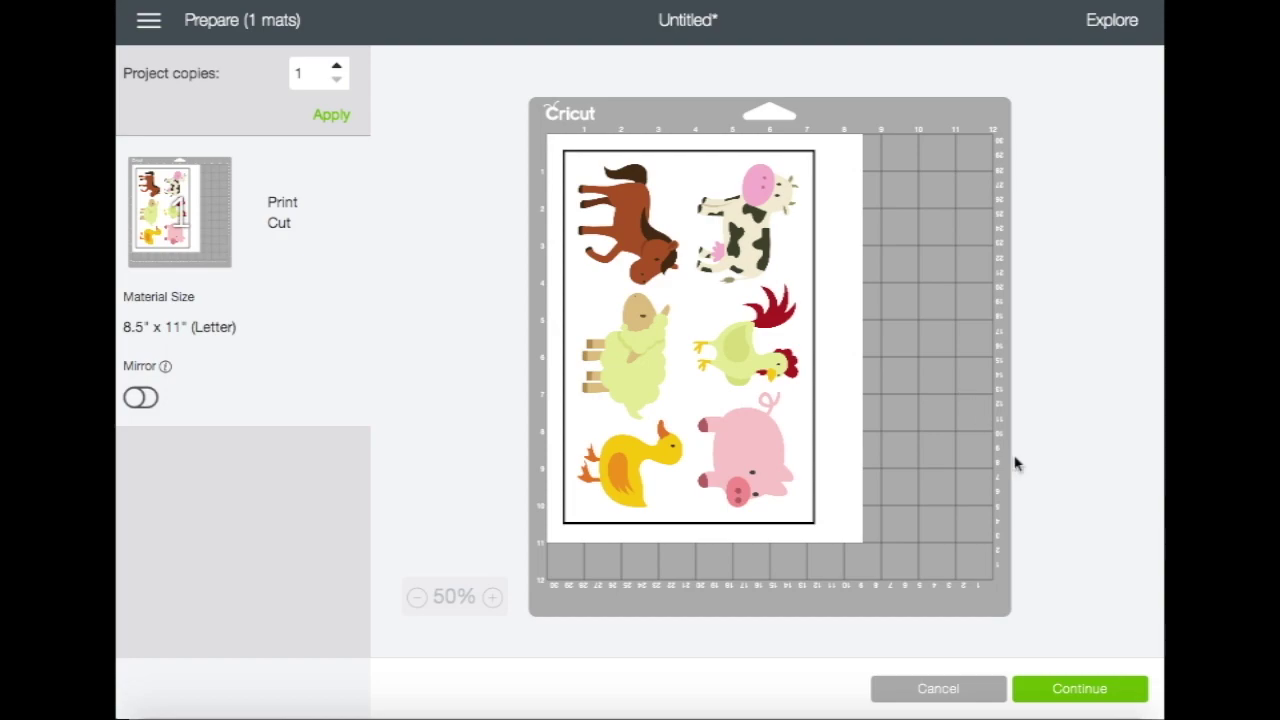
click(1071, 689)
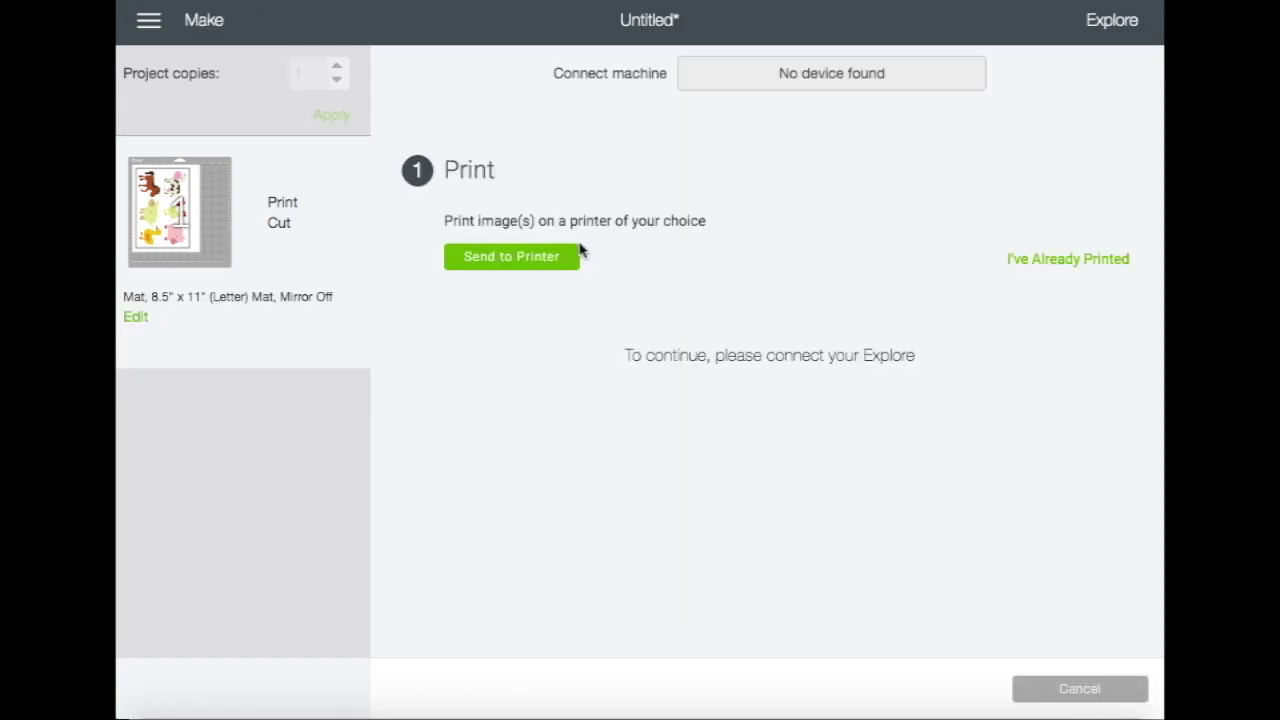
Print the mat with bleed on the Brother HL-L3270CDW series printer.
click(549, 272)
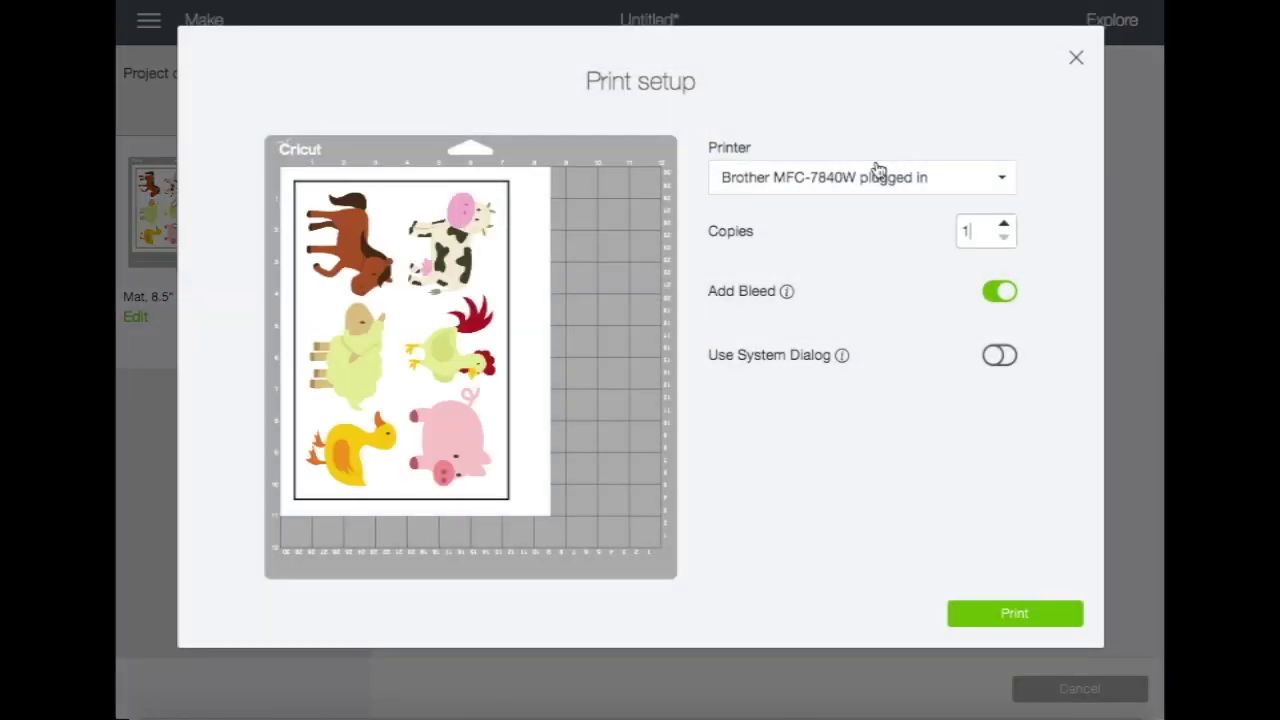
click(837, 187)
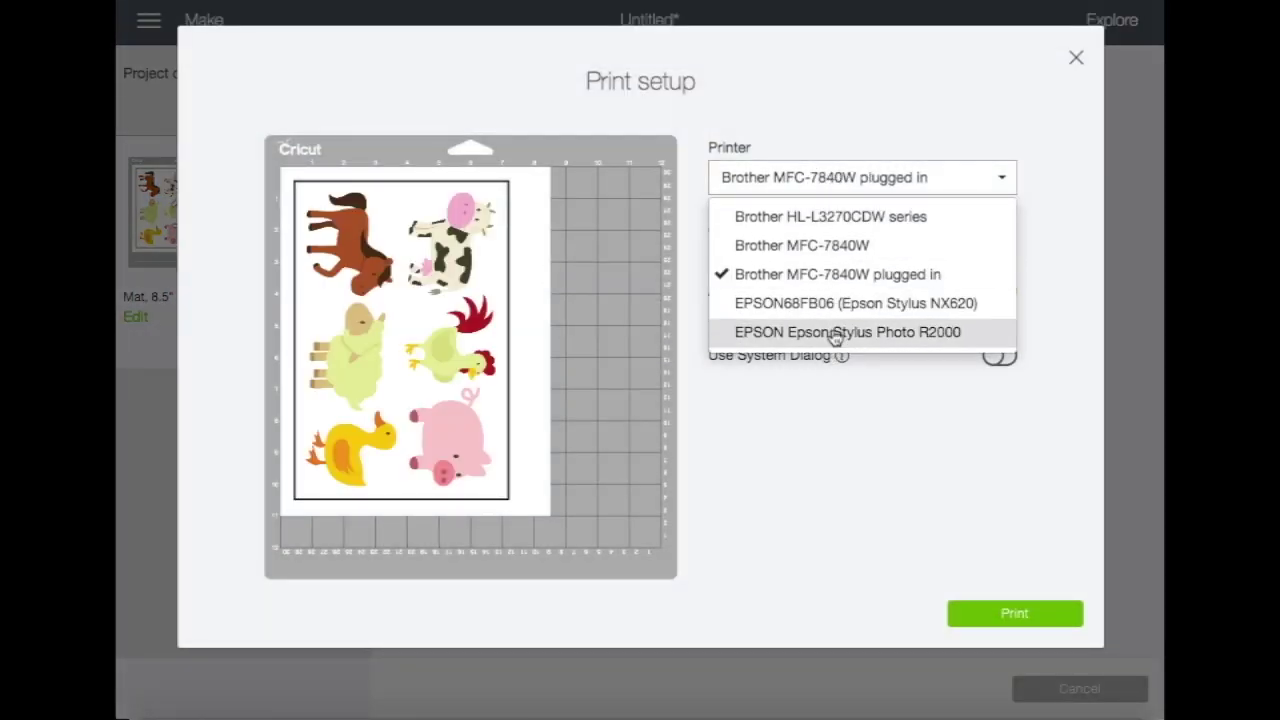
click(816, 217)
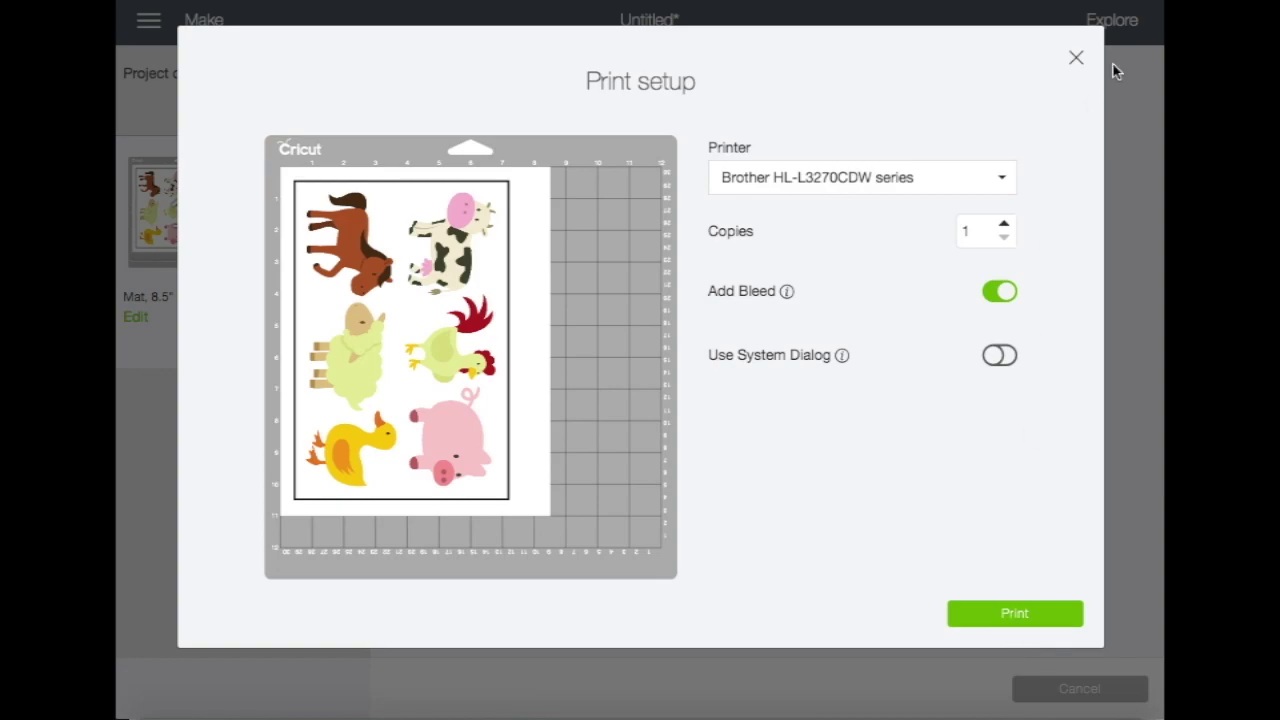
click(1082, 64)
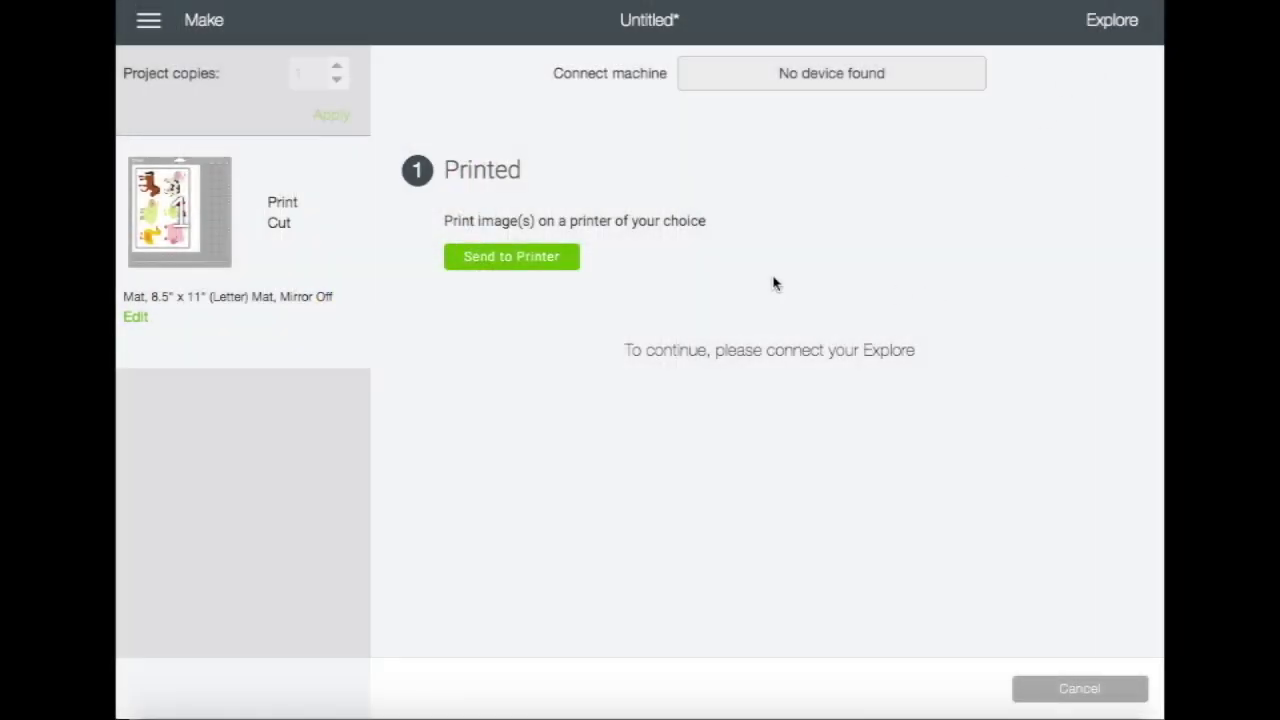
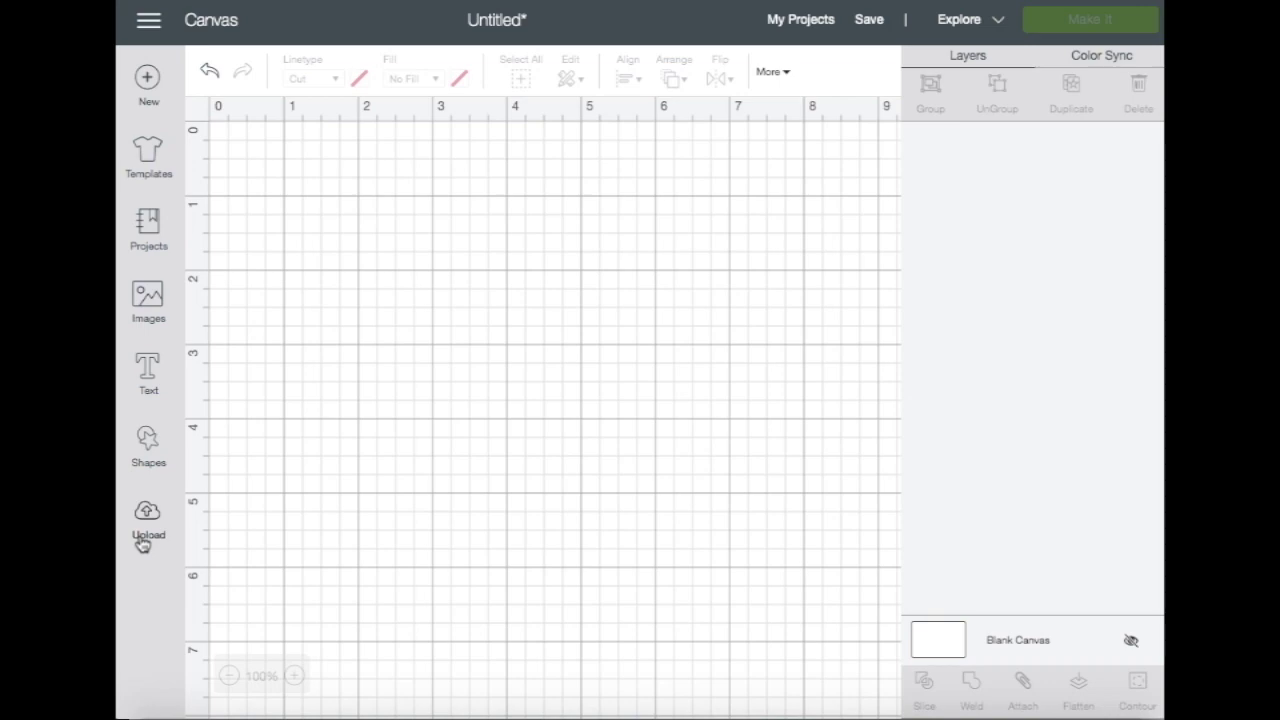
Upload farm_animals_laminated.svg as a new image and save it to the recent uploads.
click(147, 535)
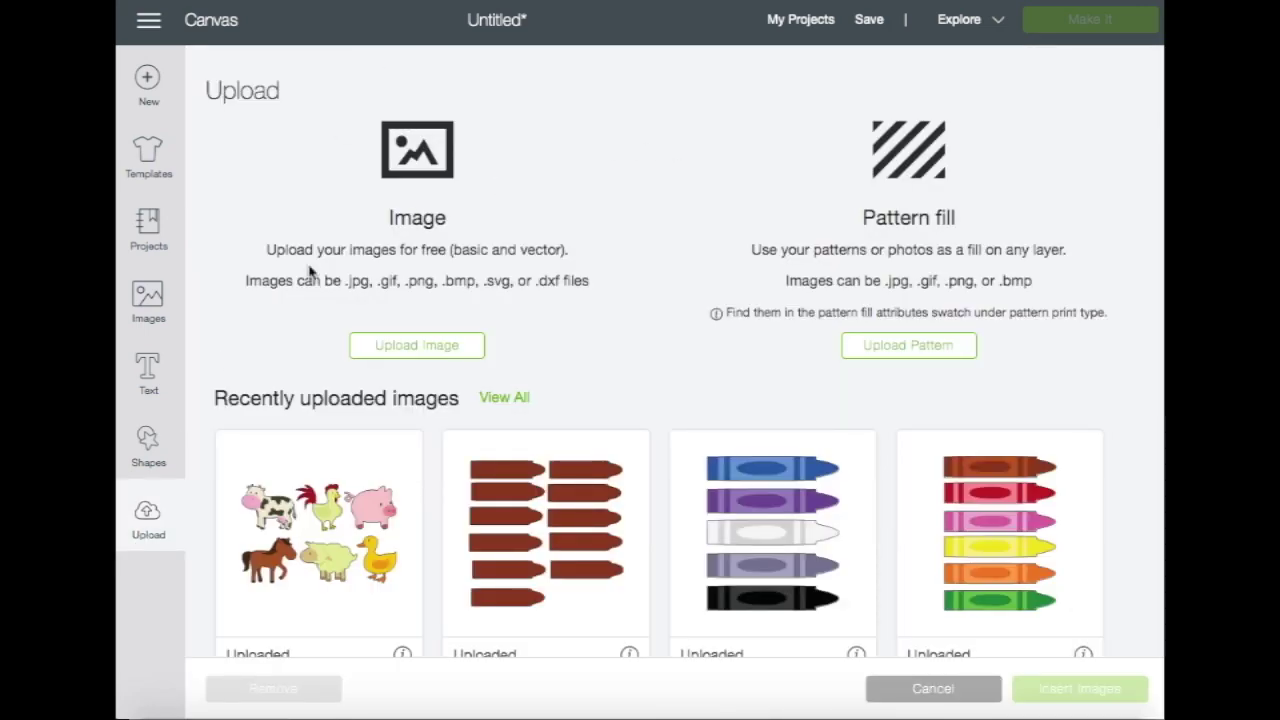
click(379, 343)
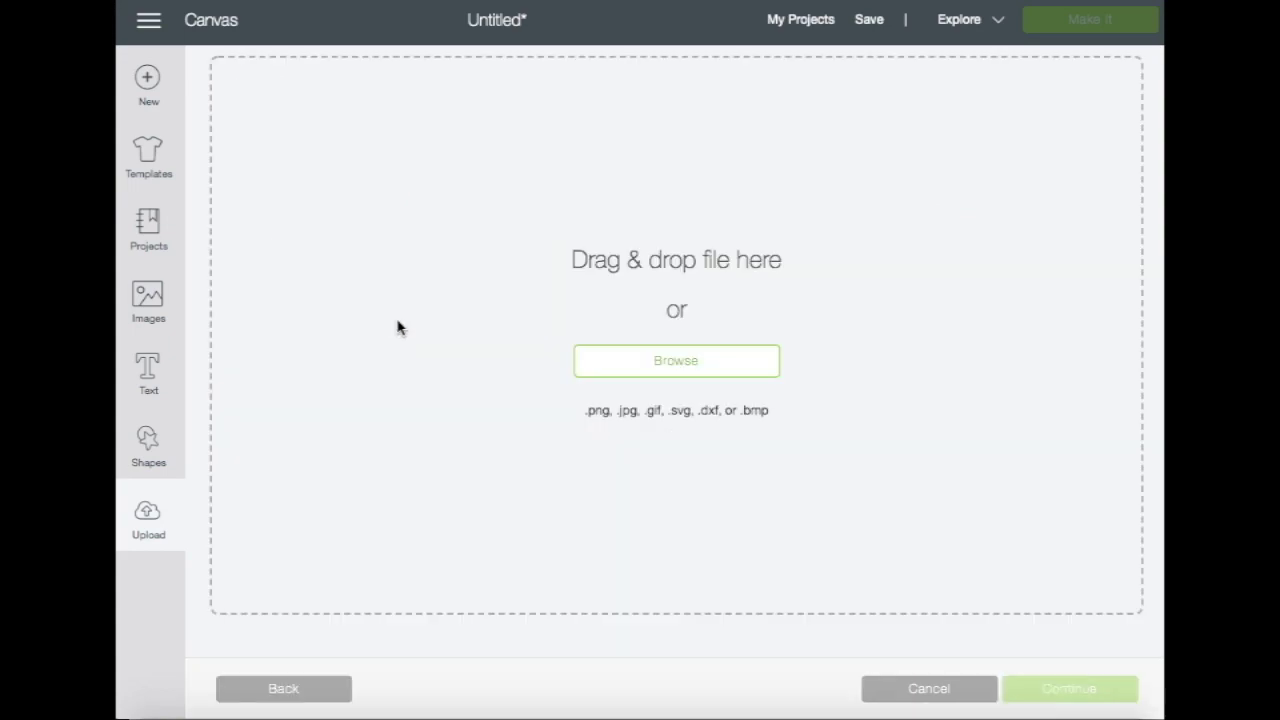
click(600, 370)
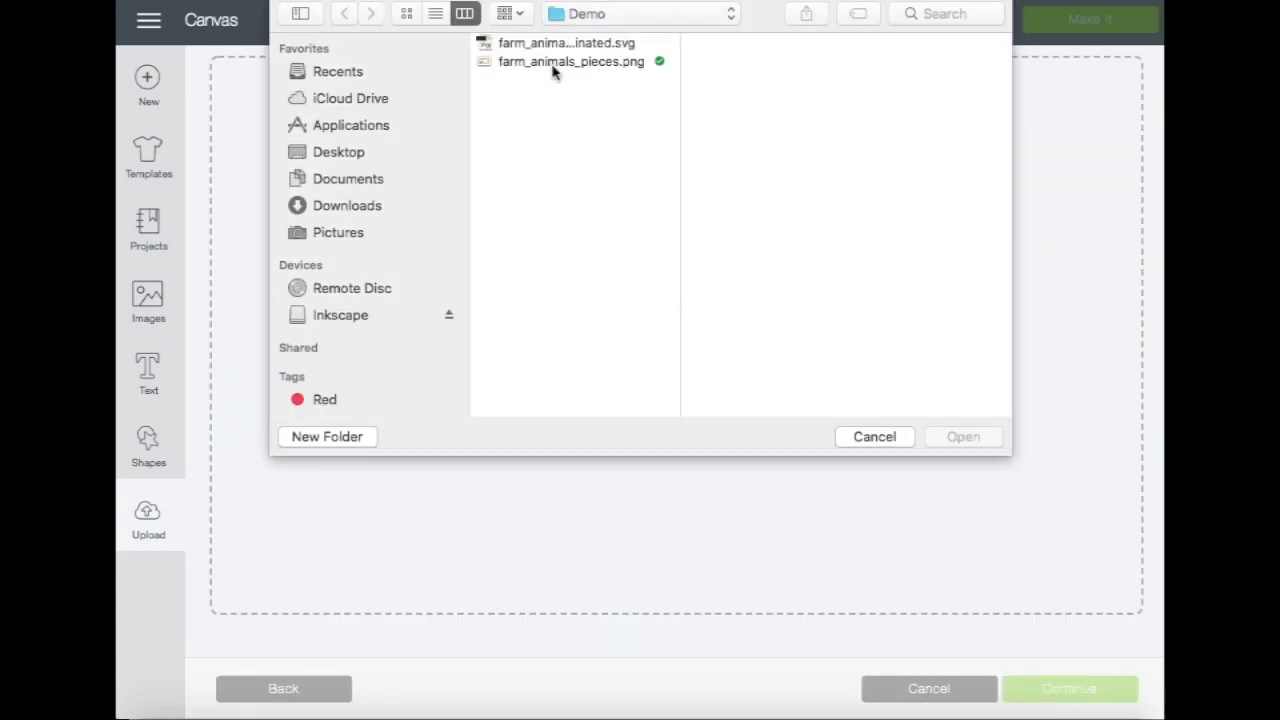
click(527, 45)
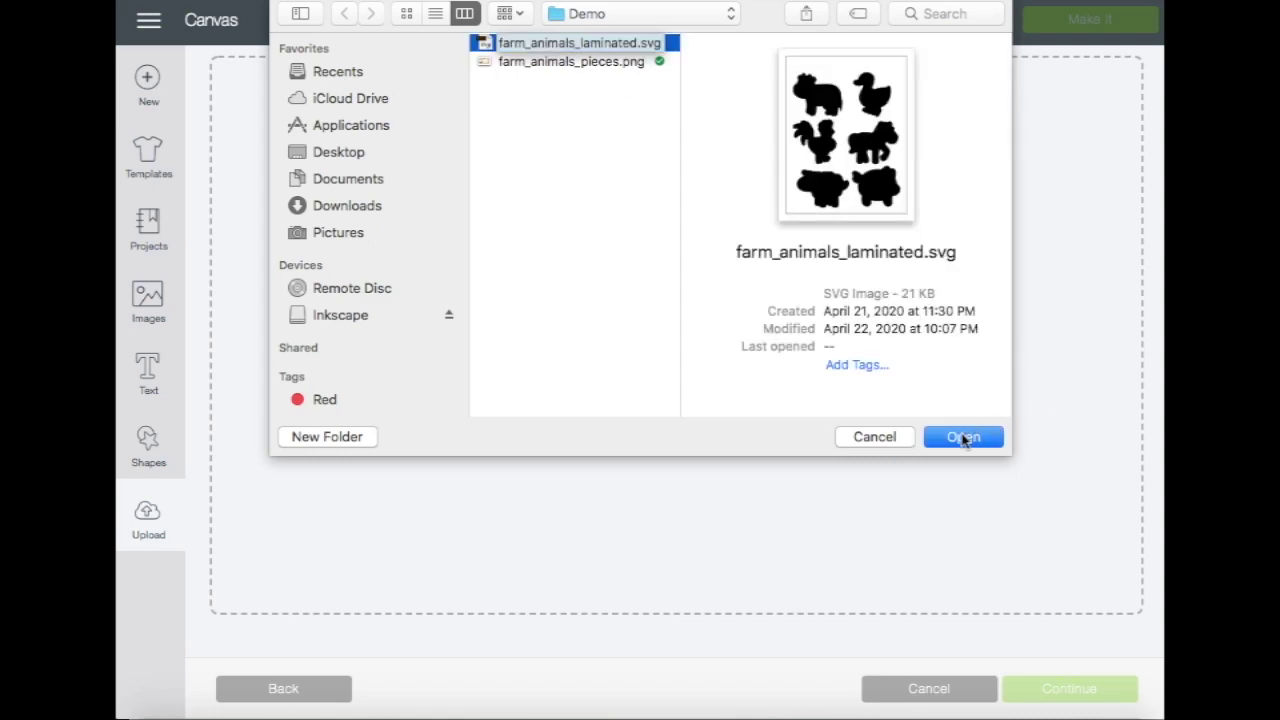
click(963, 438)
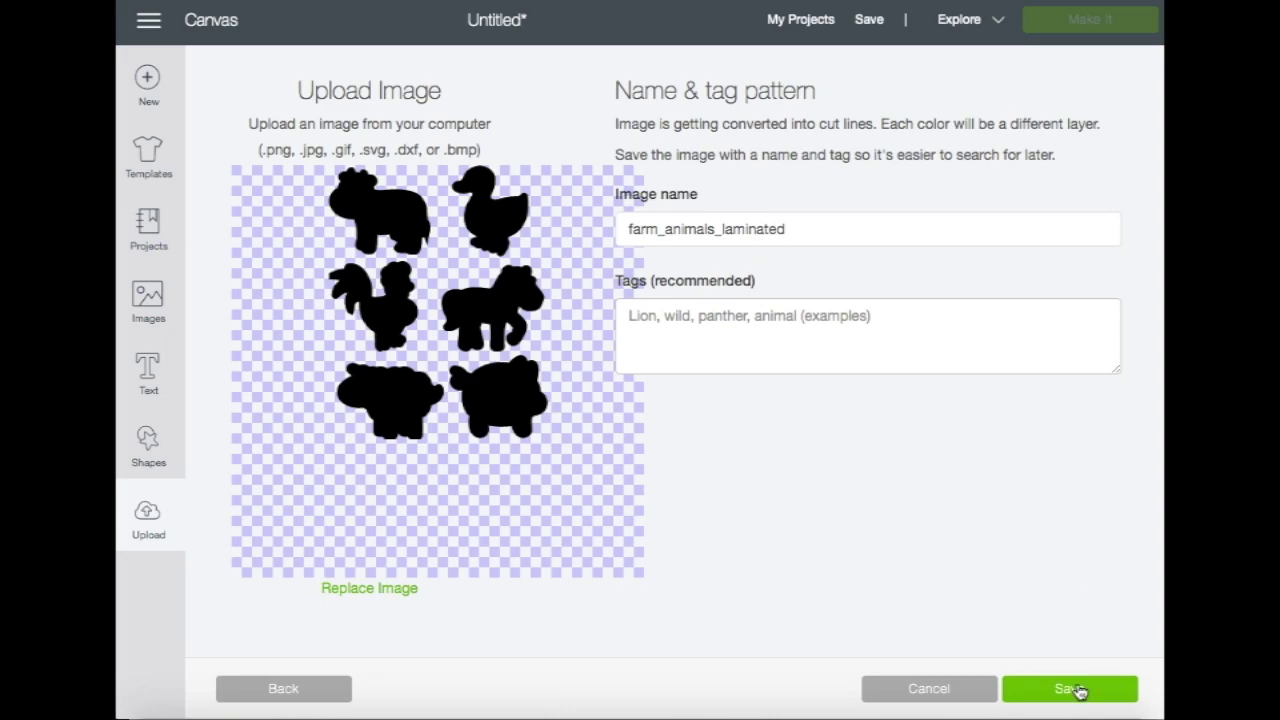
click(1078, 690)
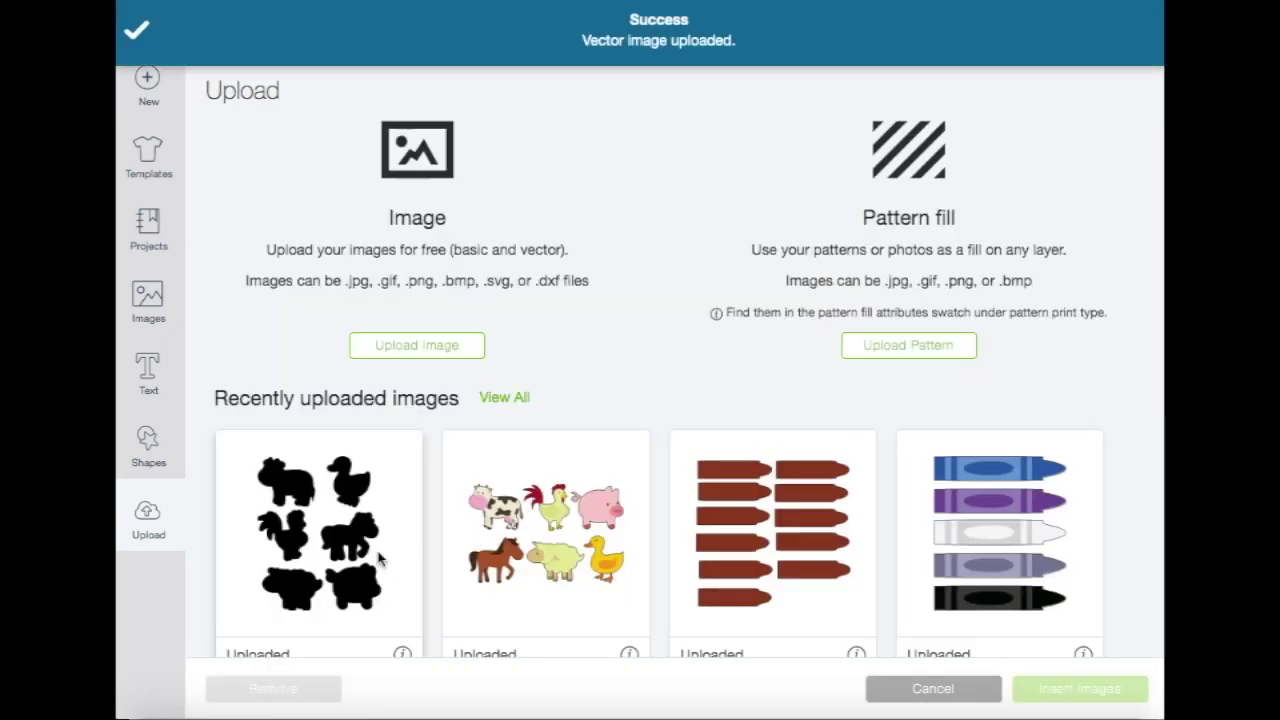
Insert the six uploaded animal silhouettes, move them to the canvas top-left, and send them to Make.
click(381, 560)
click(1070, 692)
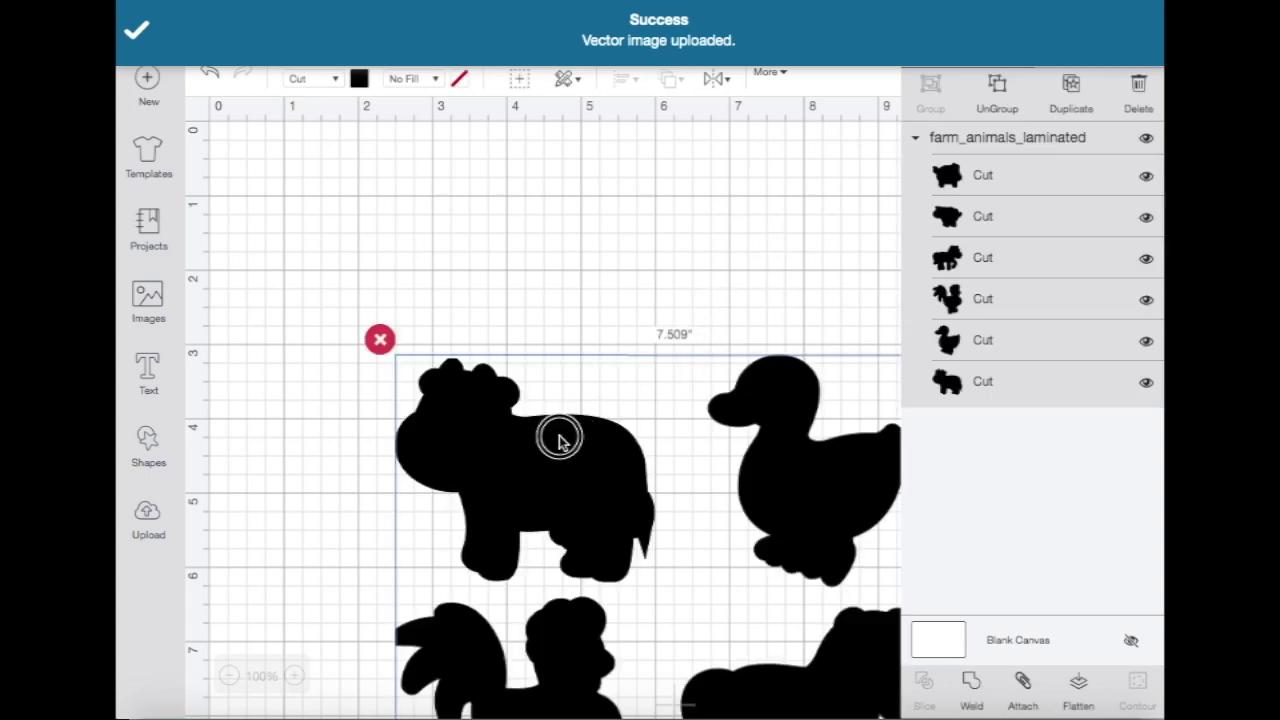
drag(558, 440, 445, 250)
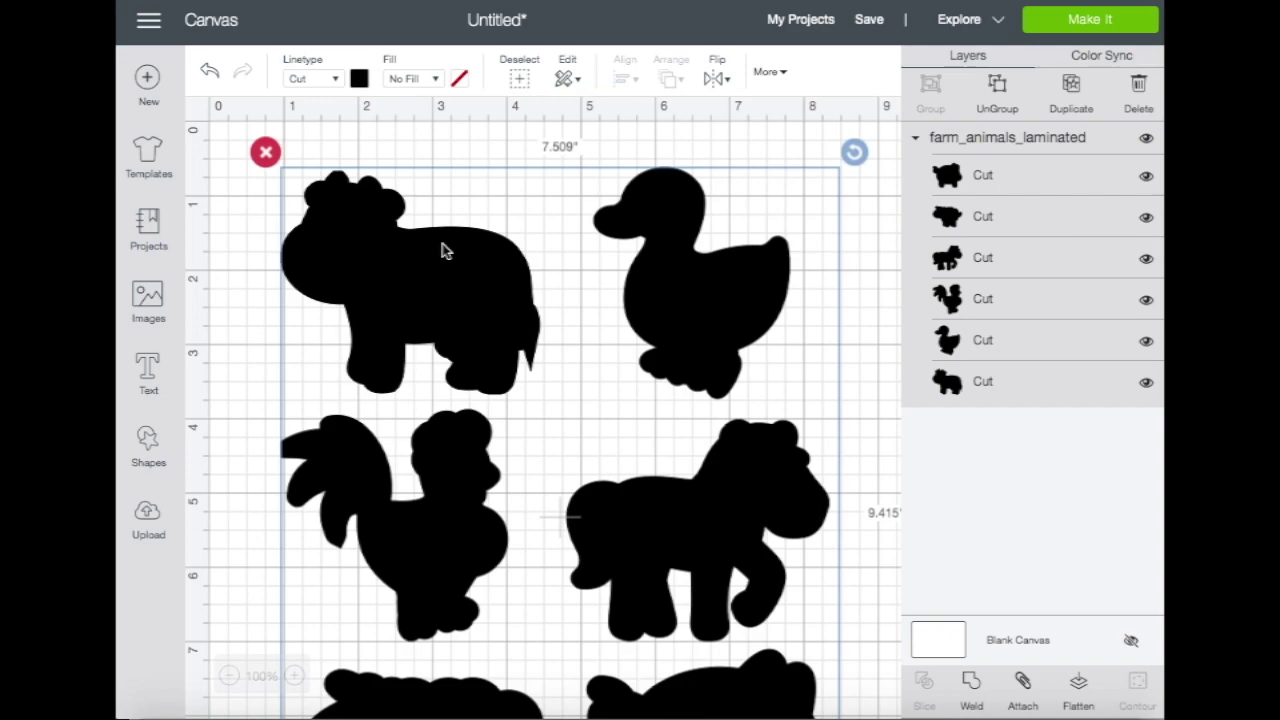
click(1081, 24)
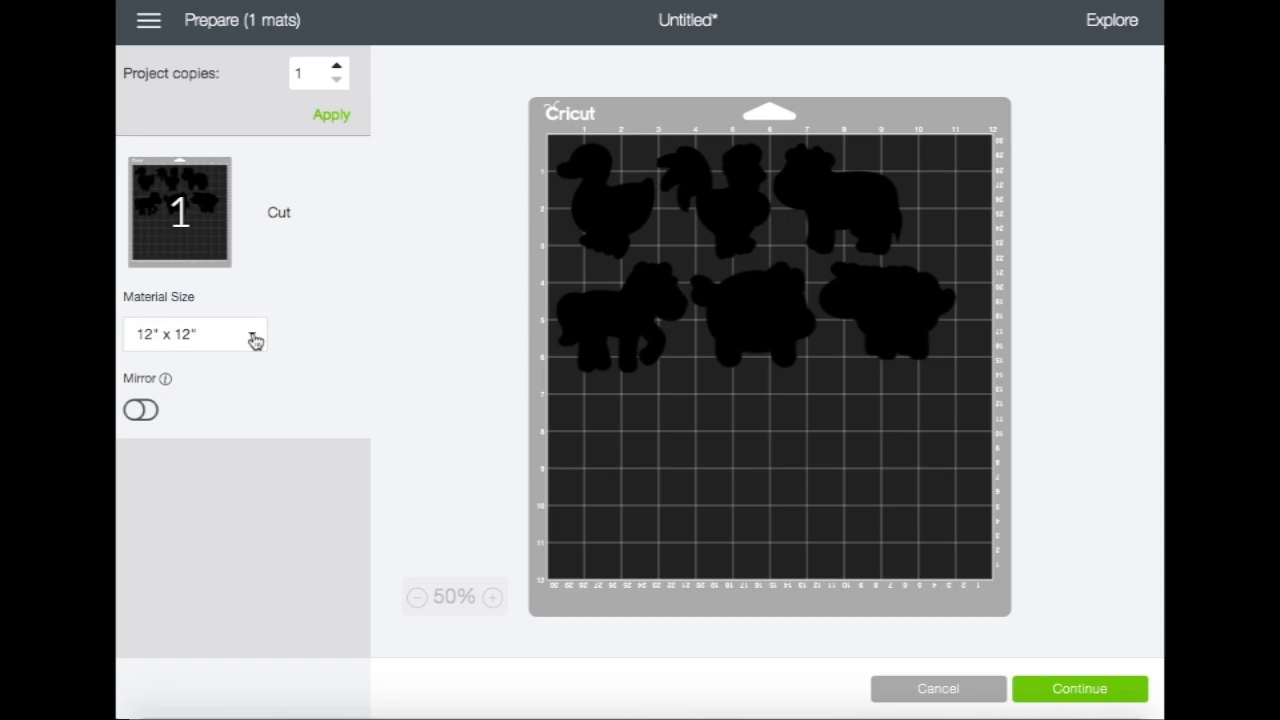
Set the mat's material size to 8.5" x 11" (Letter) and continue to cutting.
click(255, 342)
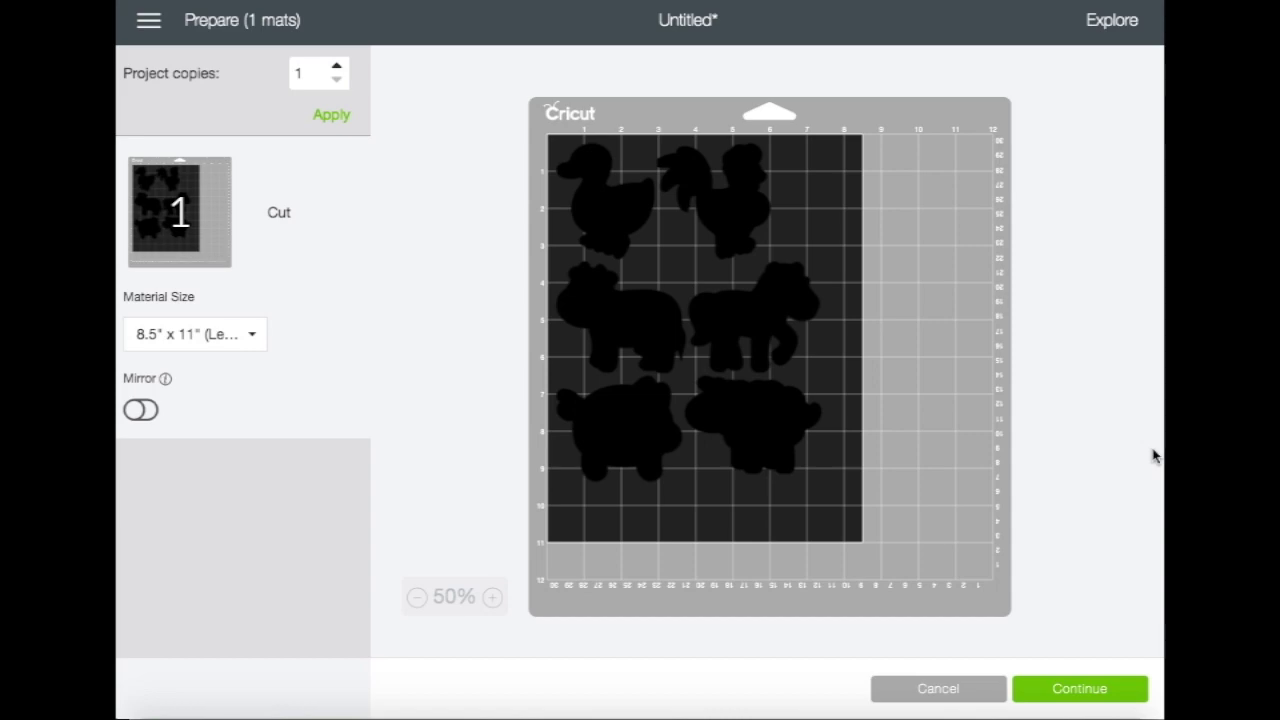
click(1072, 694)
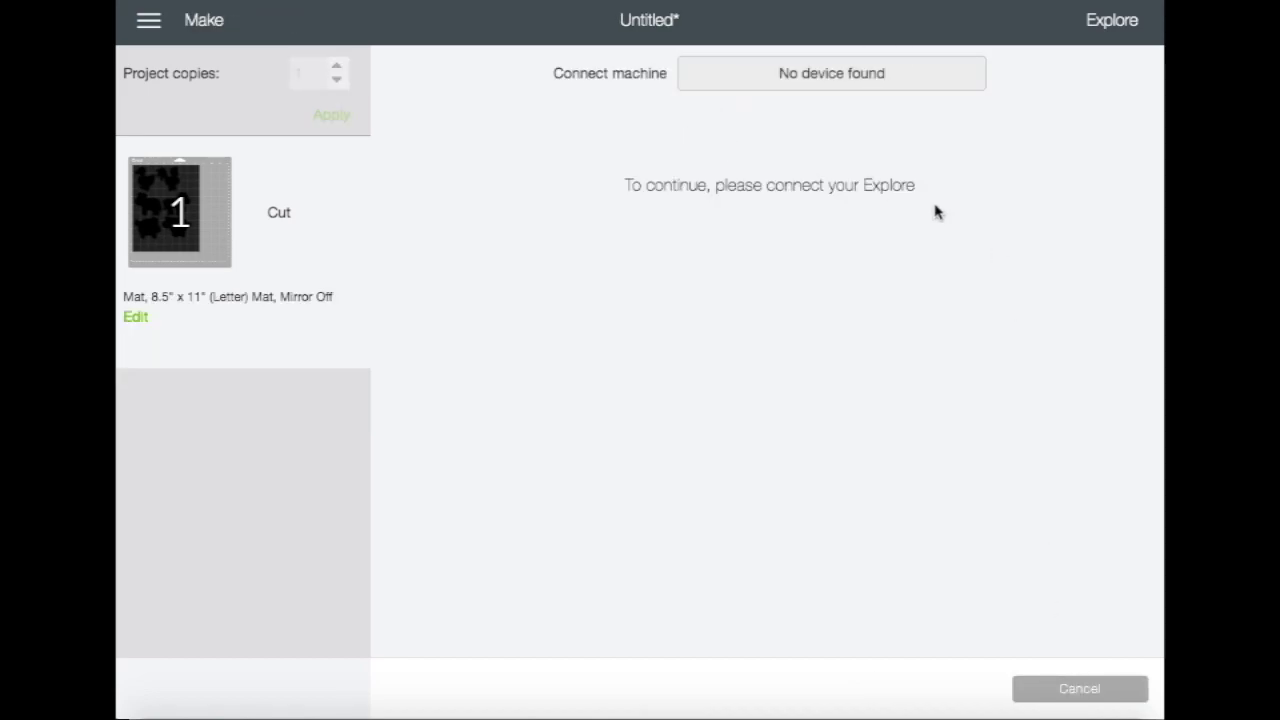